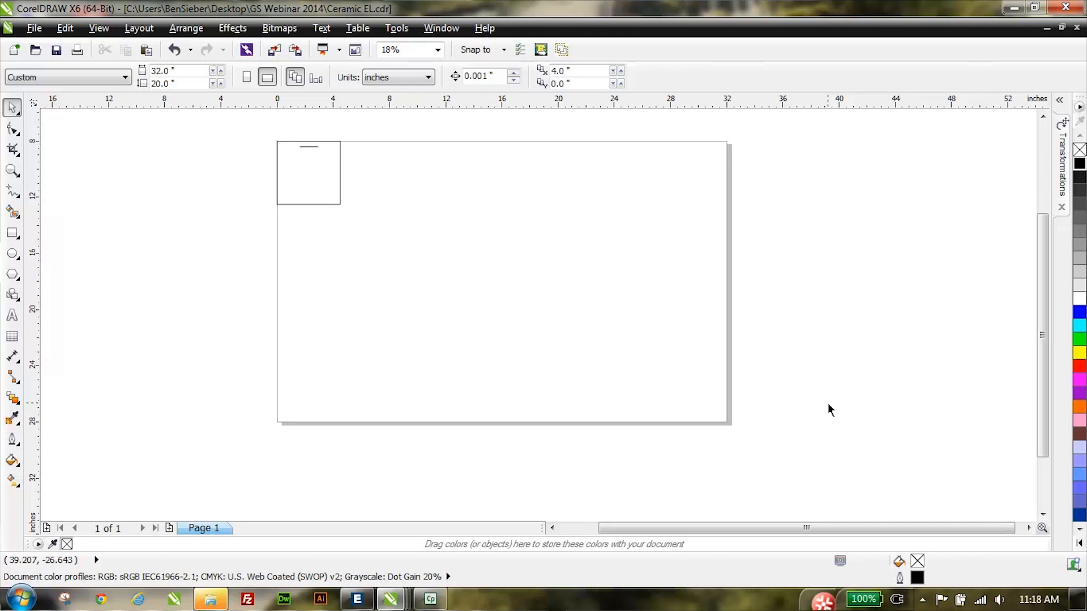
- Examine the square tile outline with its EPILOG LASER text and its position on the page
key(F2)
drag(263, 138, 352, 176)
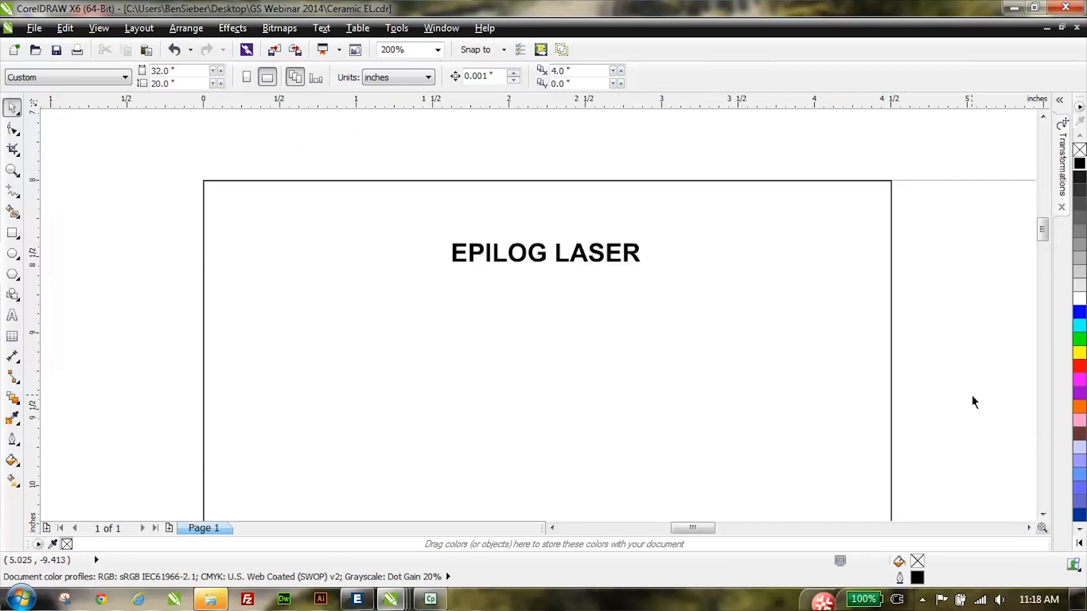
scroll(970, 390, down, 2)
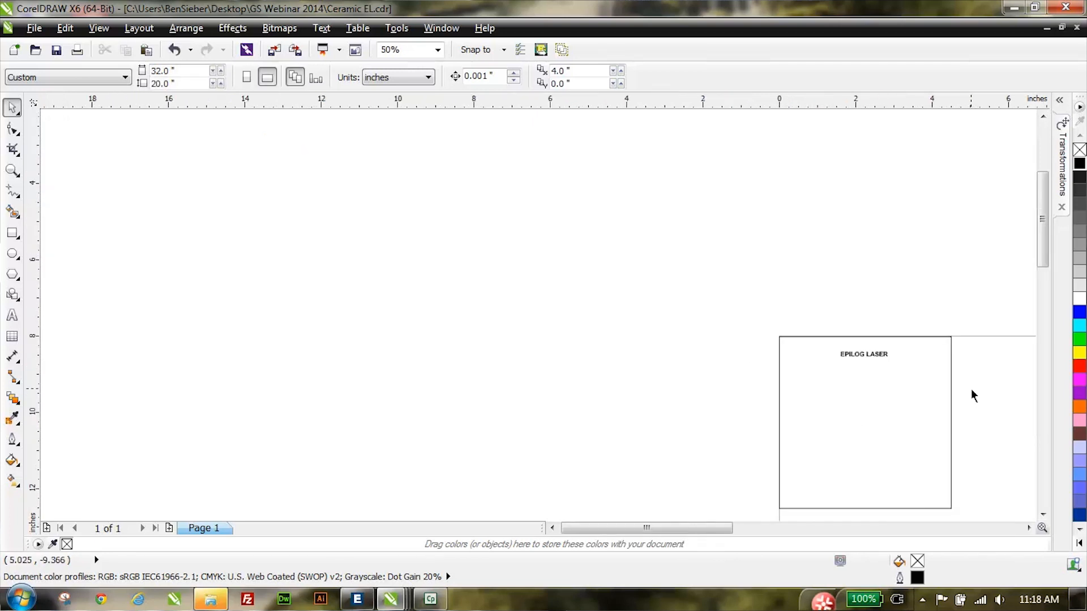
click(1043, 515)
click(1043, 514)
click(1043, 514)
click(1028, 528)
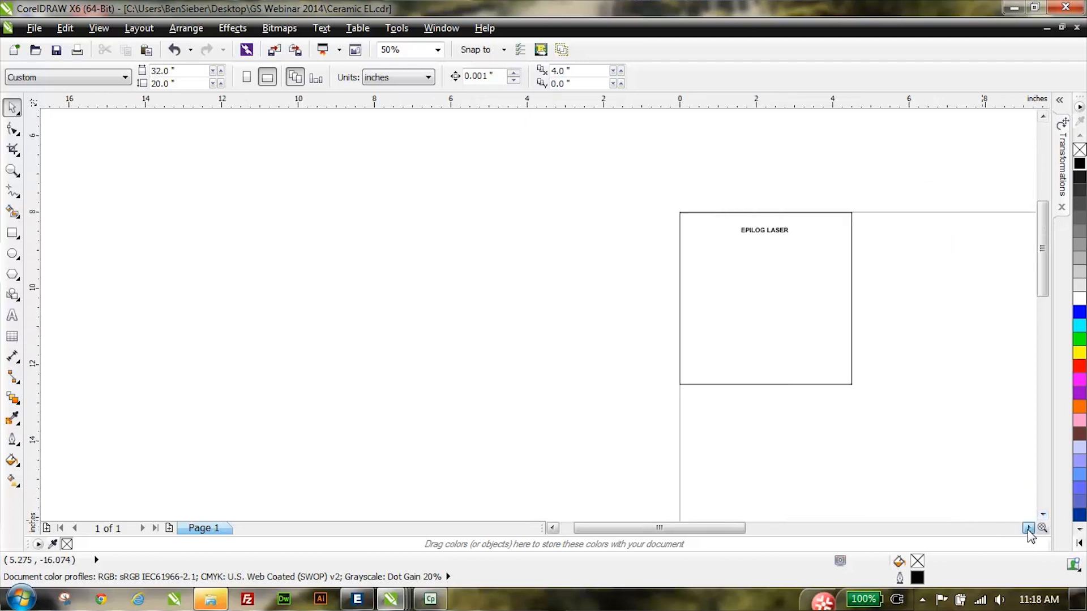
click(1028, 528)
click(1028, 527)
click(1028, 528)
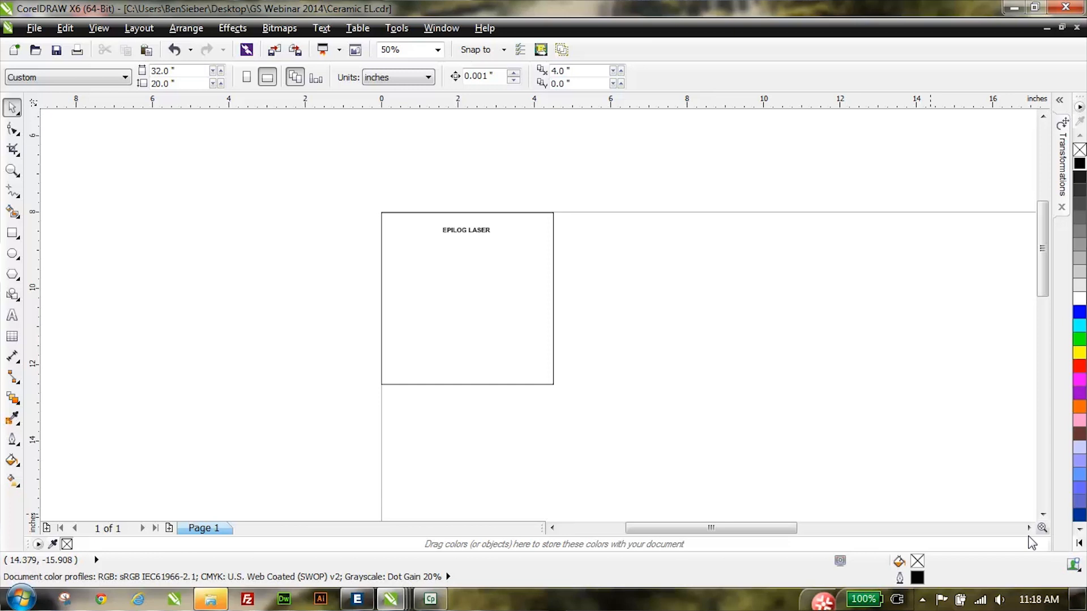
scroll(1031, 537, down, 2)
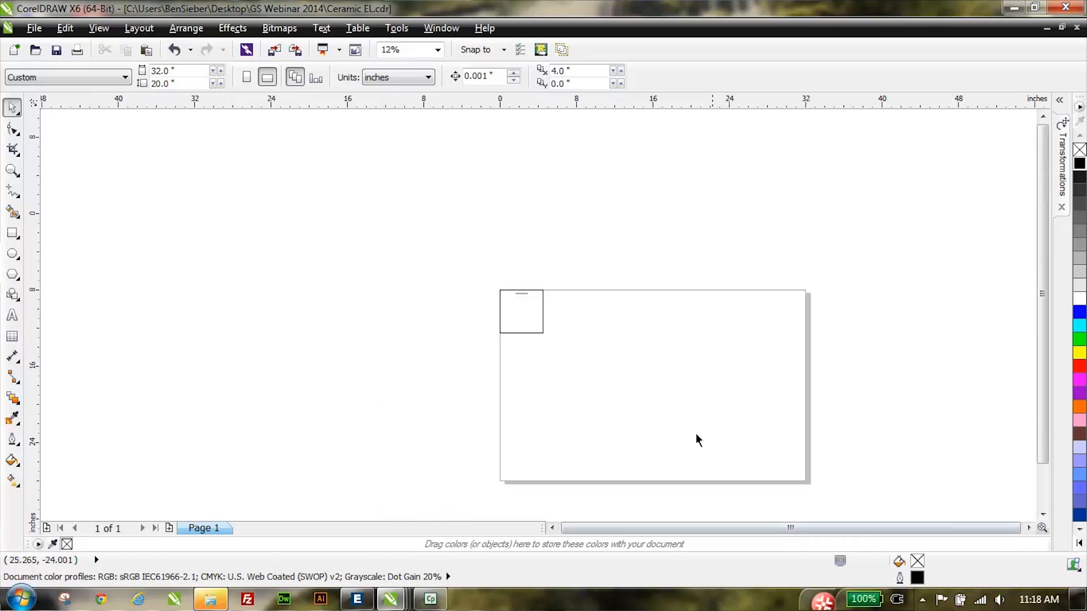
- Duplicate the square and its text six times across the page at a relative horizontal offset of 4.5 inches
drag(475, 252, 602, 357)
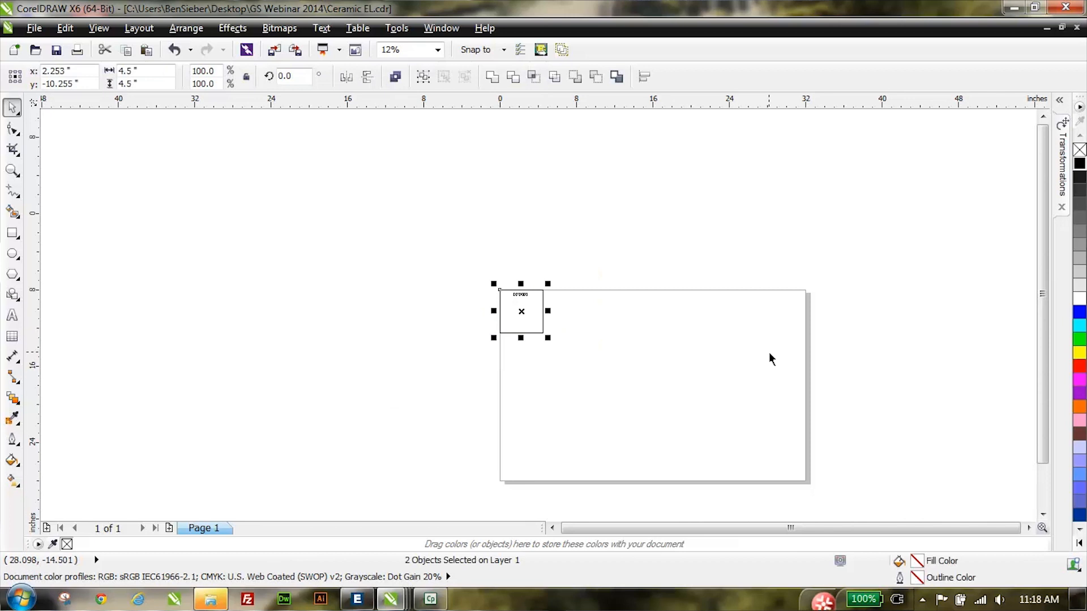
click(1060, 102)
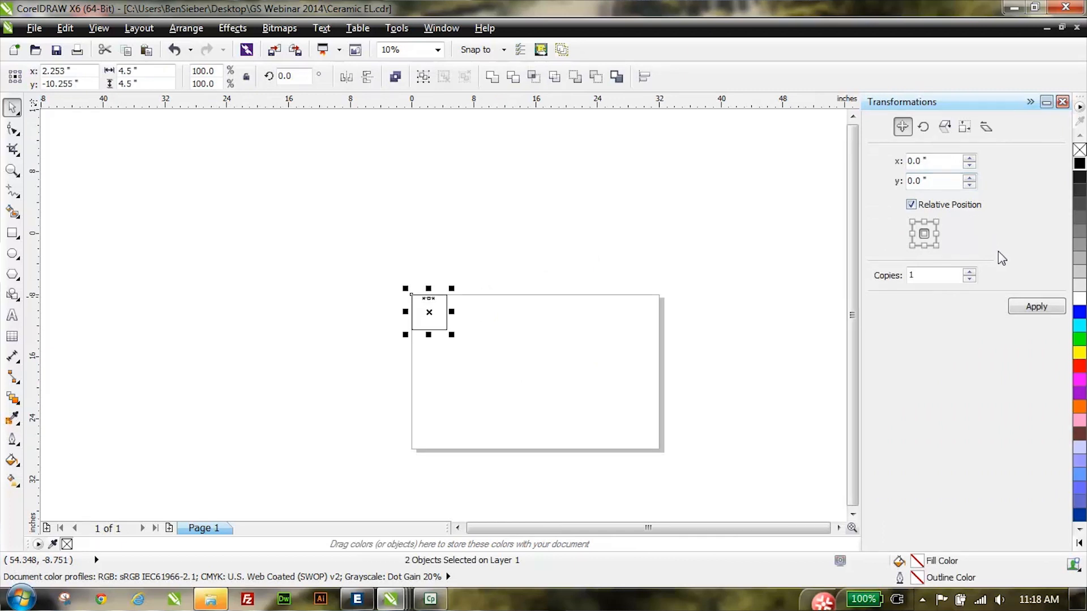
drag(932, 162, 873, 161)
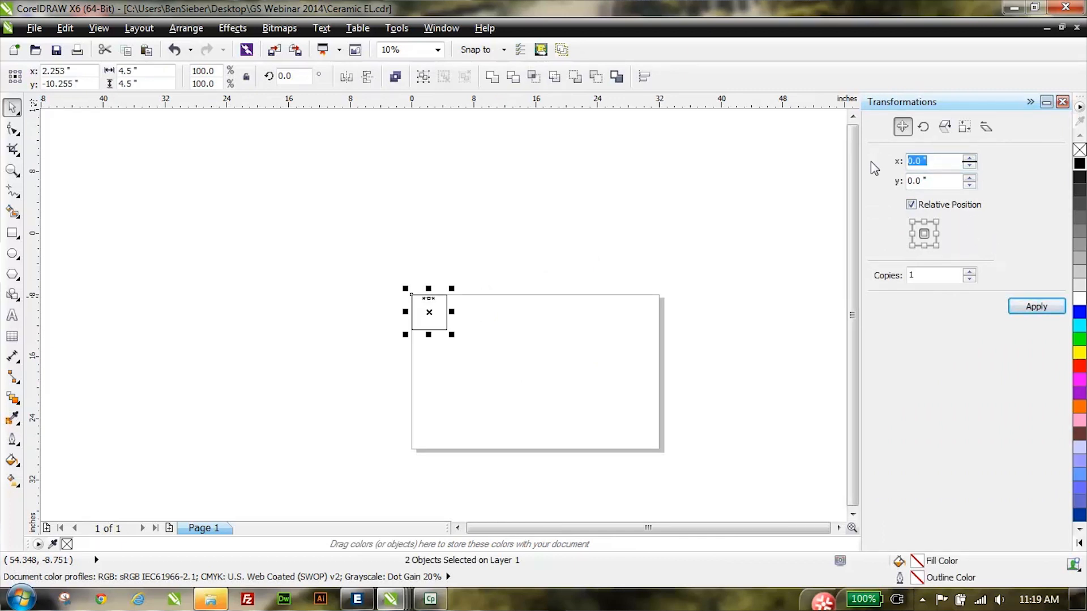
text(4.5)
click(1032, 308)
click(1032, 307)
click(1031, 308)
click(1031, 307)
click(1032, 307)
click(1032, 308)
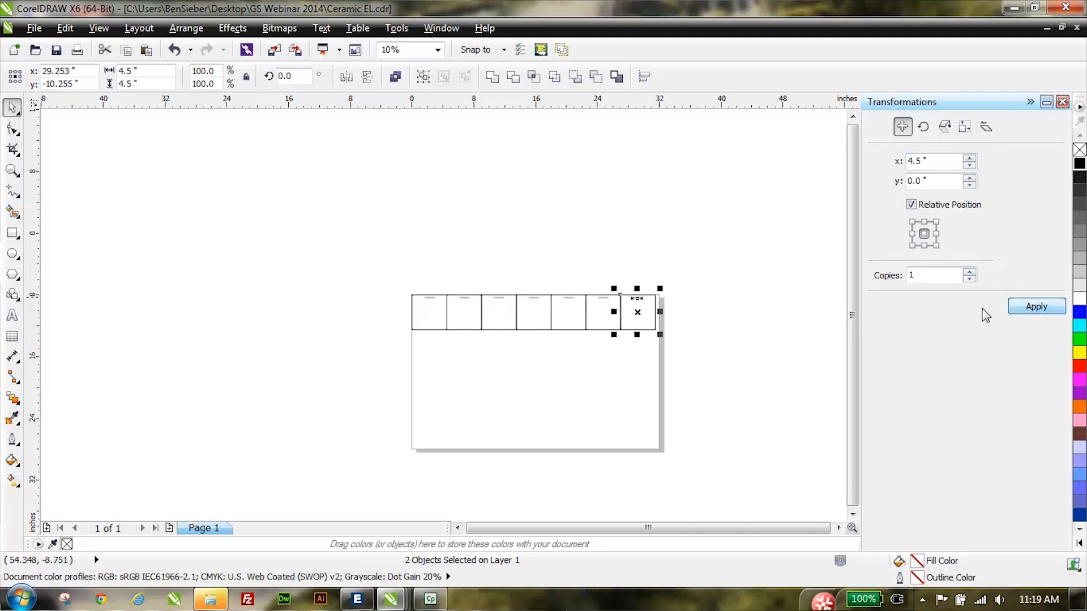
- Duplicate the row of seven EPILOG LASER texts four times with a relative offset of x 0 and y -4.5 inches
click(756, 293)
drag(370, 266, 736, 317)
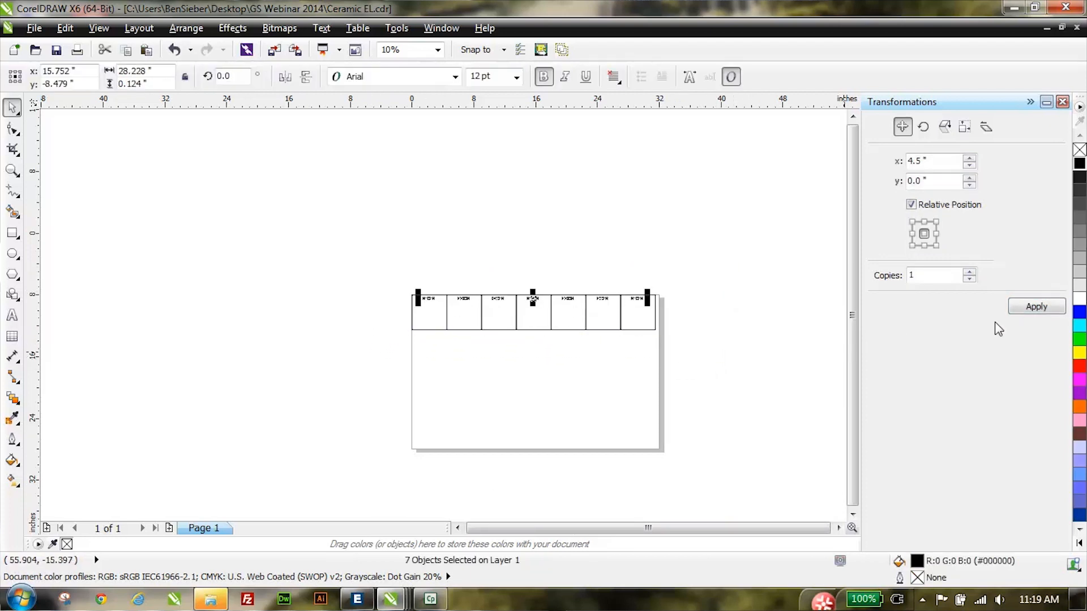
double_click(938, 162)
text(0)
key(Tab)
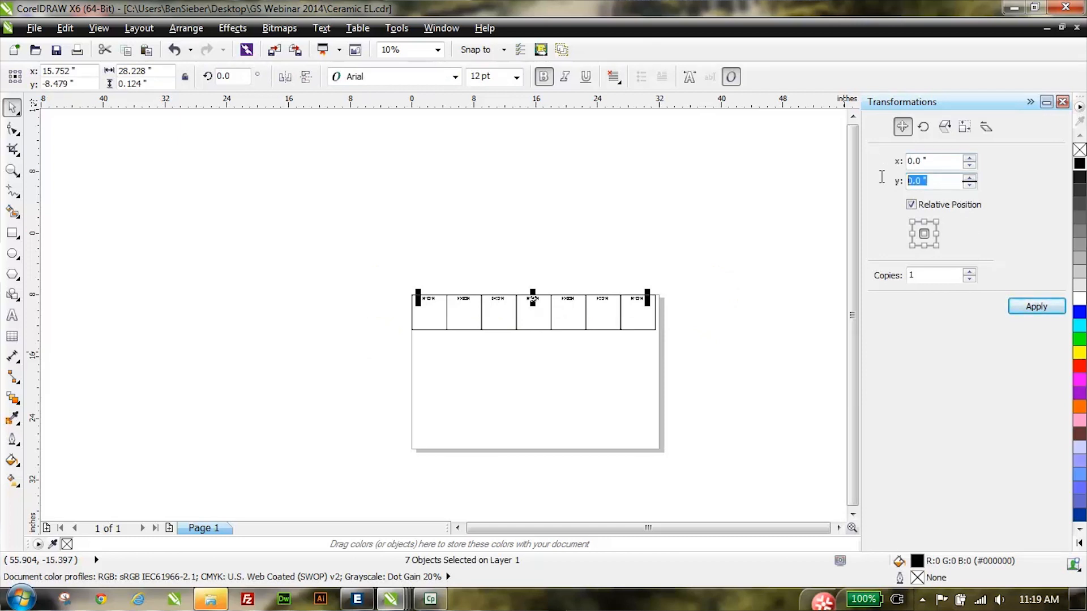
text(-4.5)
click(1041, 312)
click(1040, 311)
click(1040, 311)
click(1041, 311)
click(724, 355)
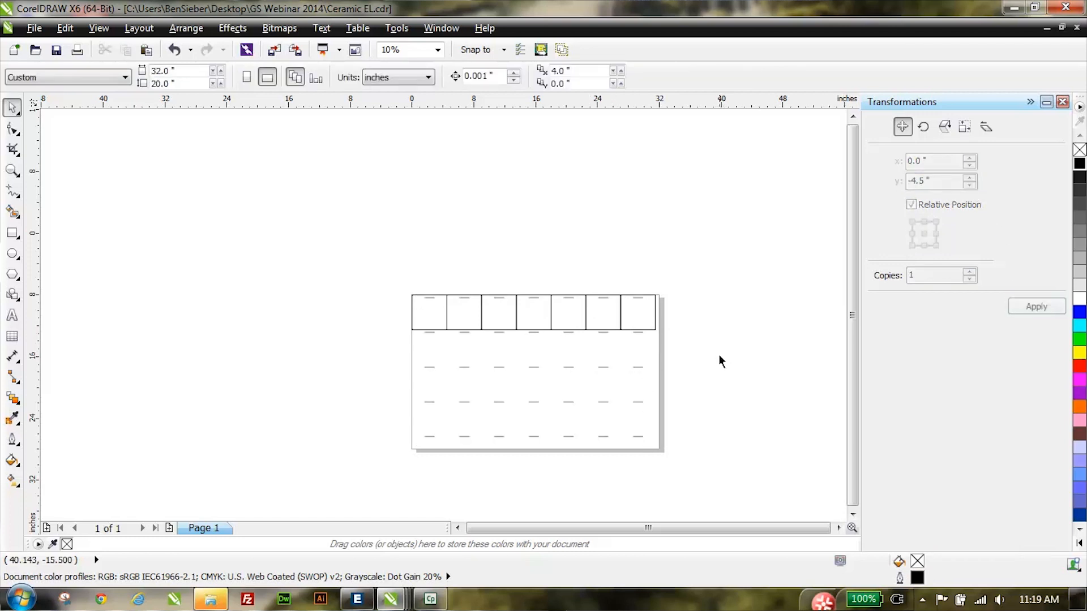
- Select the EPILOG LASER text in the first square and open the Epilog Fusion 3.7 print preferences
key(F2)
drag(403, 272, 616, 409)
drag(503, 358, 692, 472)
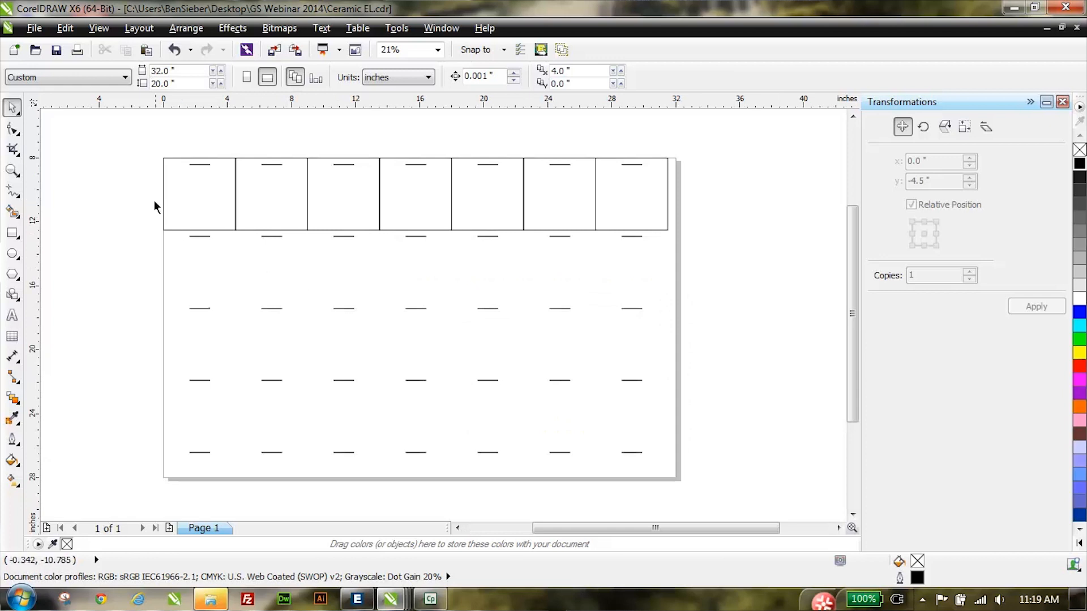
drag(154, 139, 235, 230)
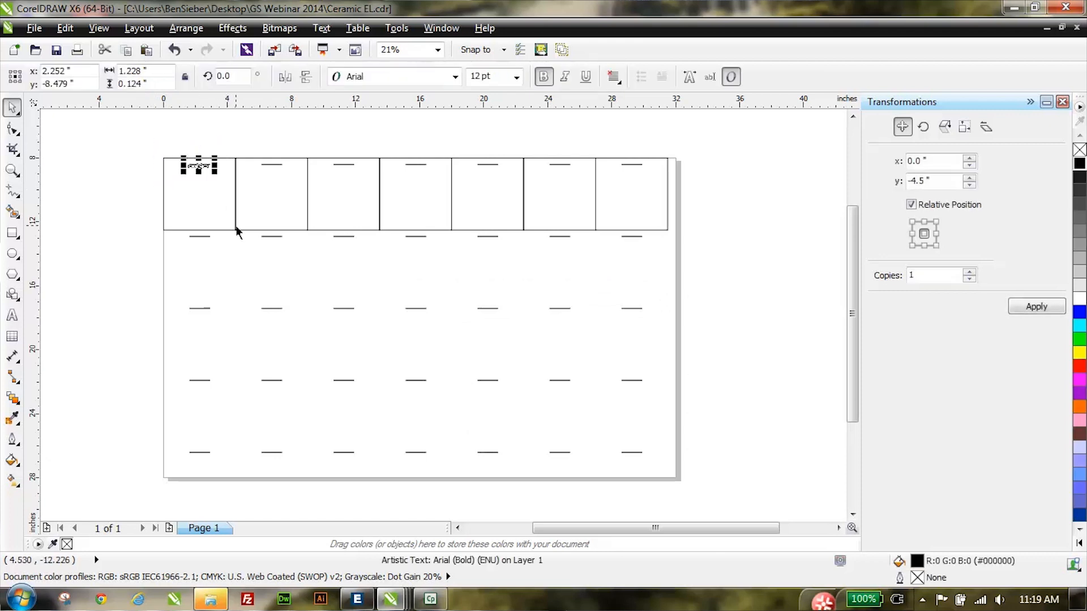
drag(150, 142, 249, 238)
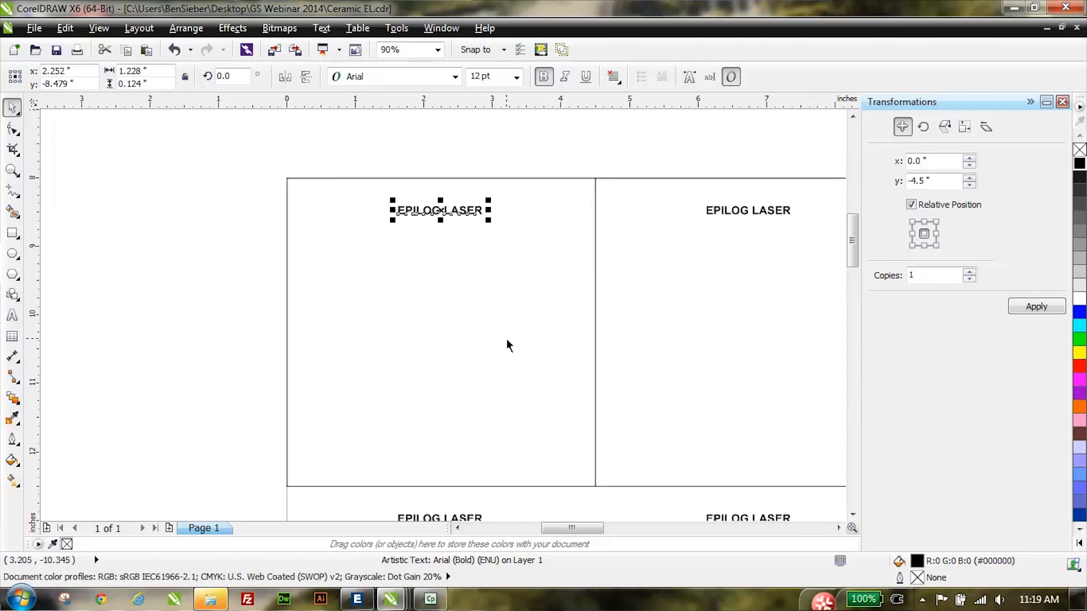
click(78, 51)
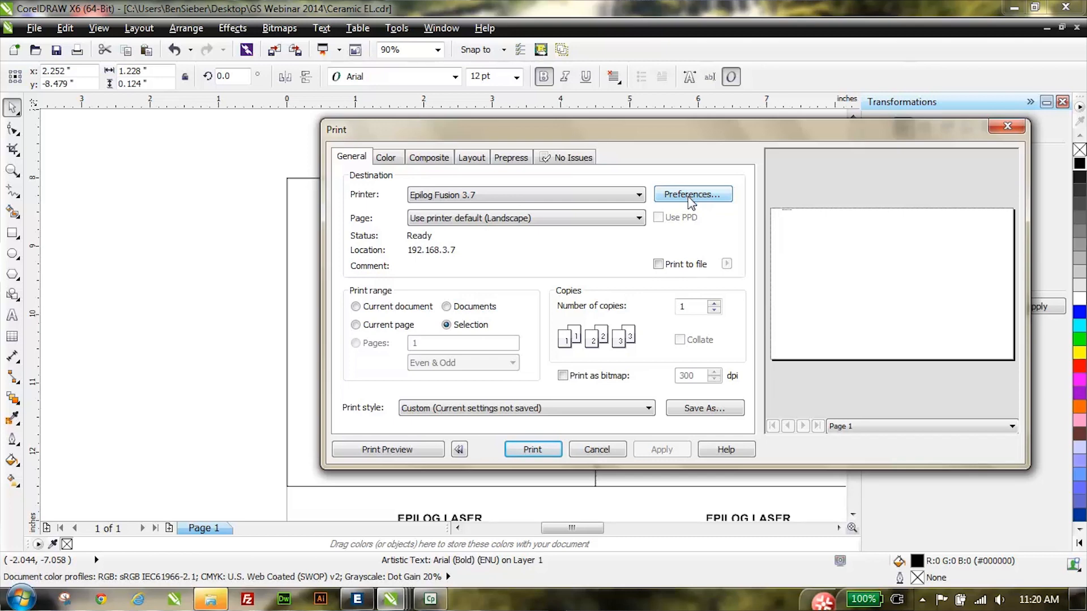
click(691, 199)
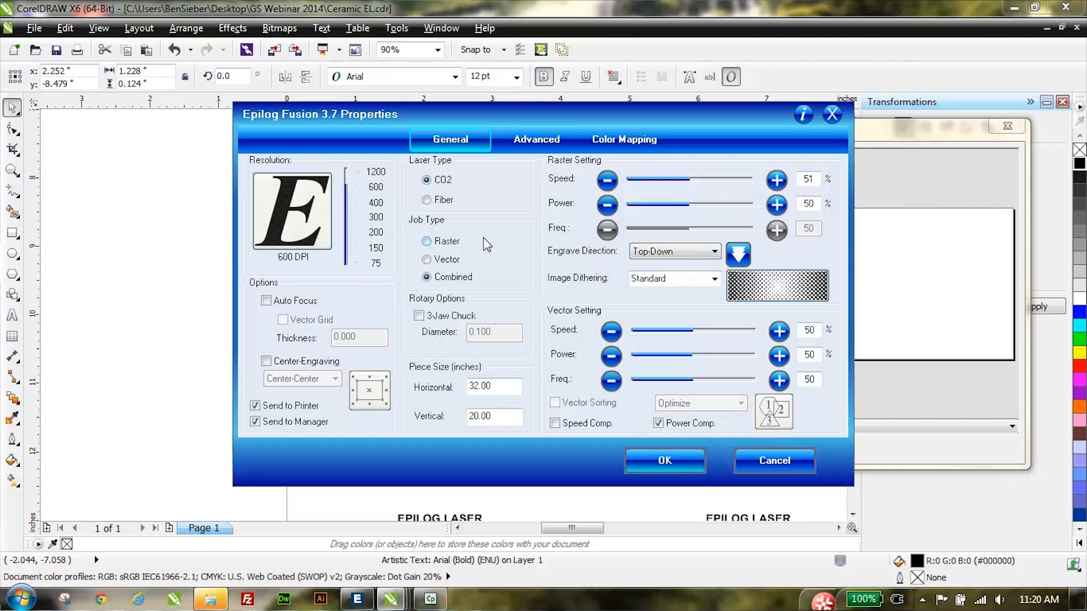
- Try the Fiber laser type and the Auto Focus option, returning to CO2 with Auto Focus off
click(427, 201)
click(427, 180)
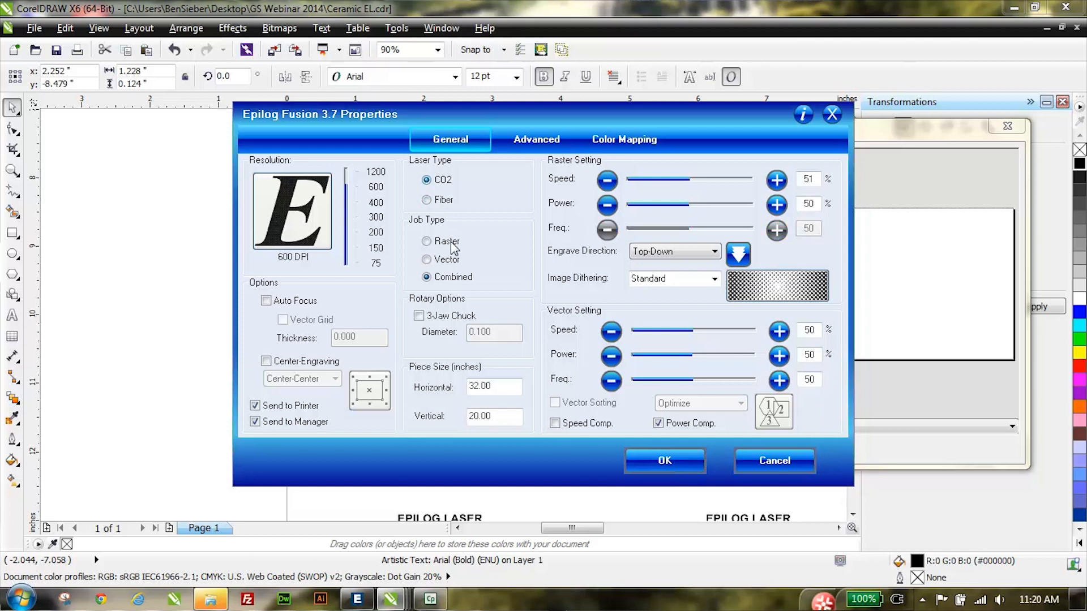
click(266, 301)
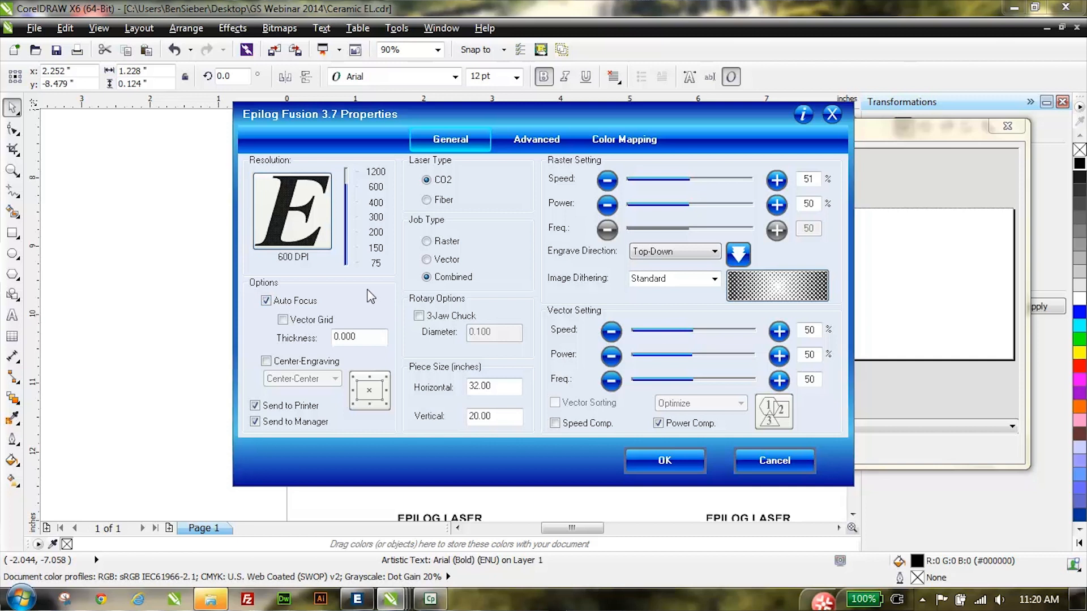
click(266, 301)
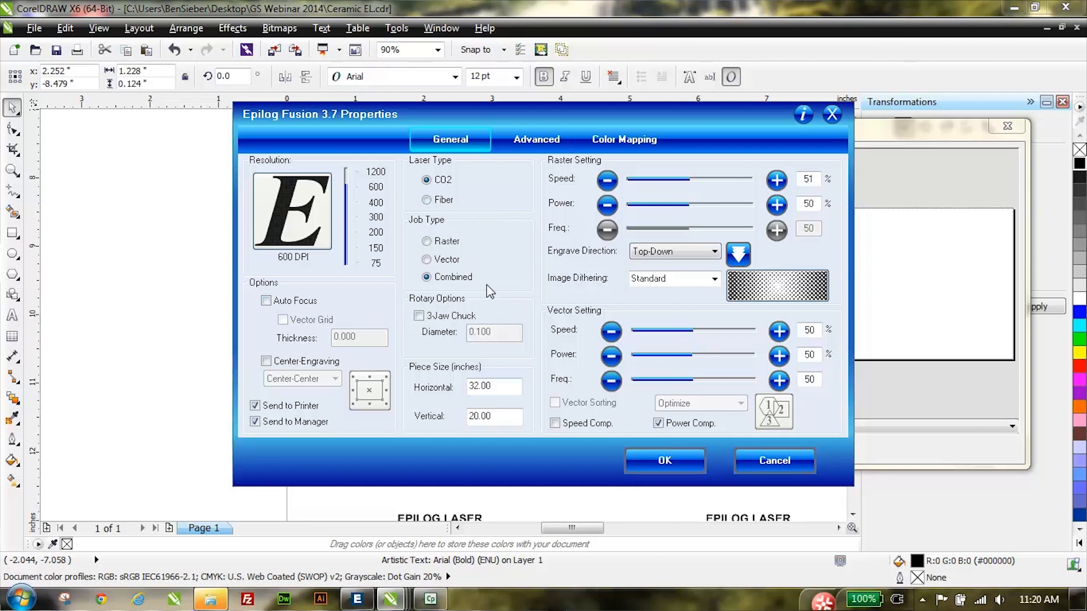
- Choose the Raster job type, set the raster power to 100% and reduce the raster speed to slightly below 19%
click(427, 240)
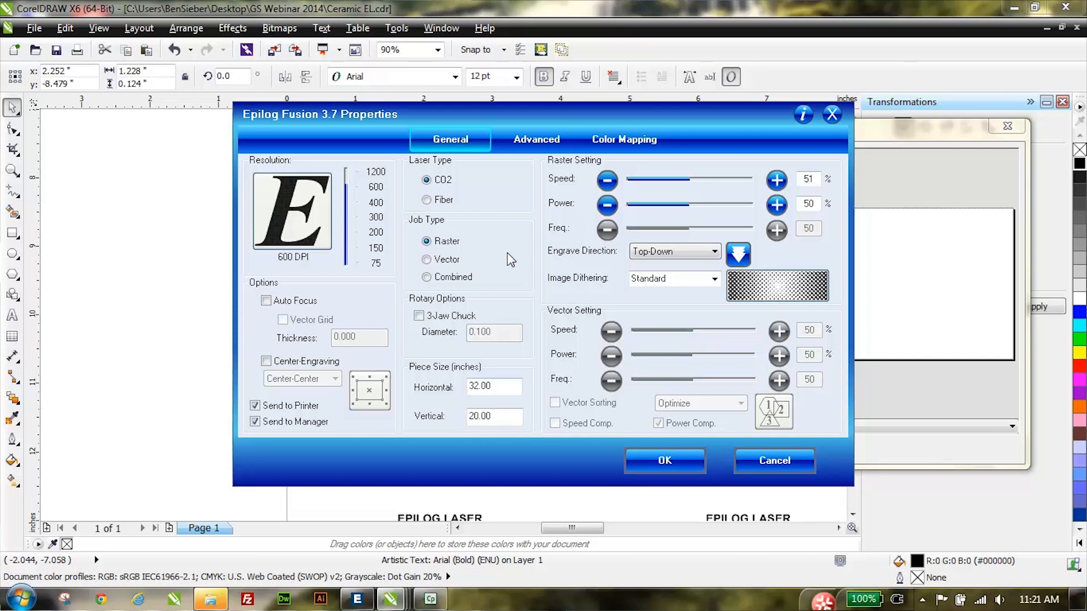
click(427, 259)
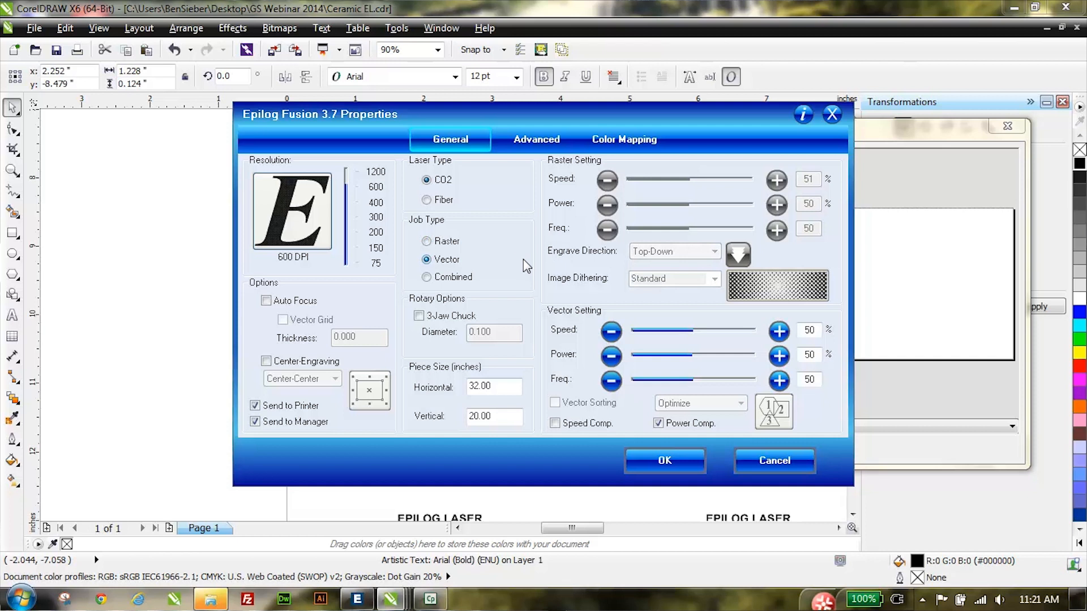
click(427, 242)
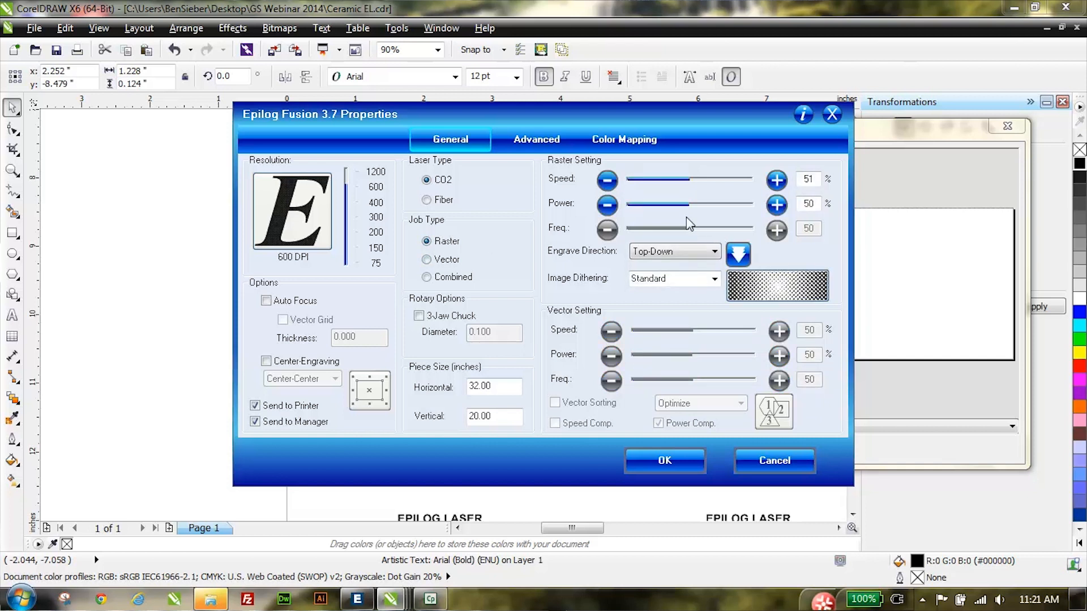
drag(694, 211, 769, 208)
click(654, 184)
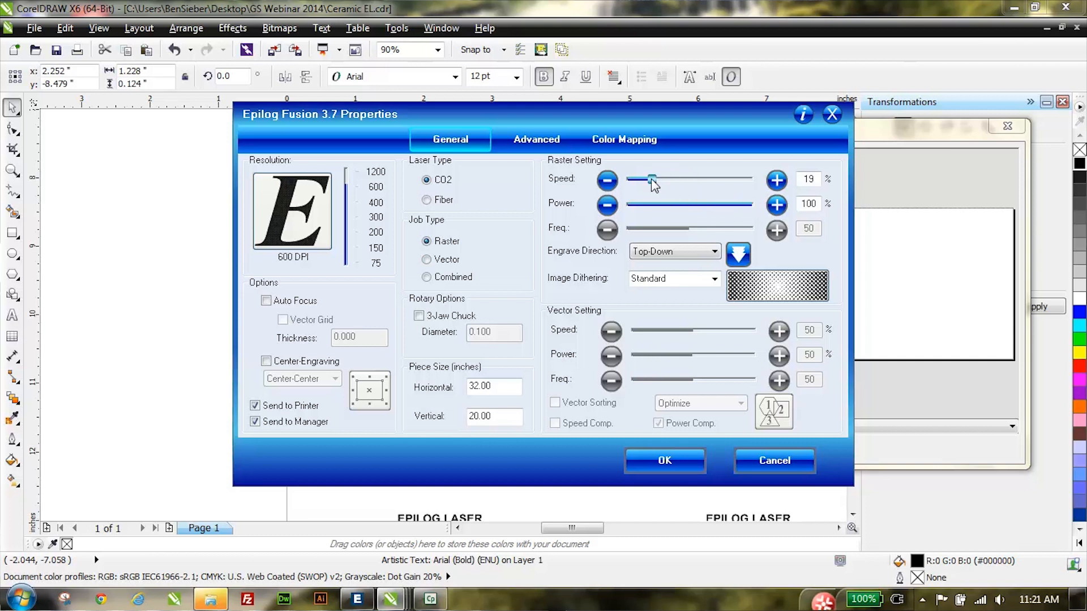
click(612, 185)
click(612, 184)
- Accept the laser settings with Send to Printer and Send to Manager enabled, and print the selected text
click(255, 405)
click(254, 422)
click(255, 406)
click(255, 422)
click(664, 461)
click(533, 451)
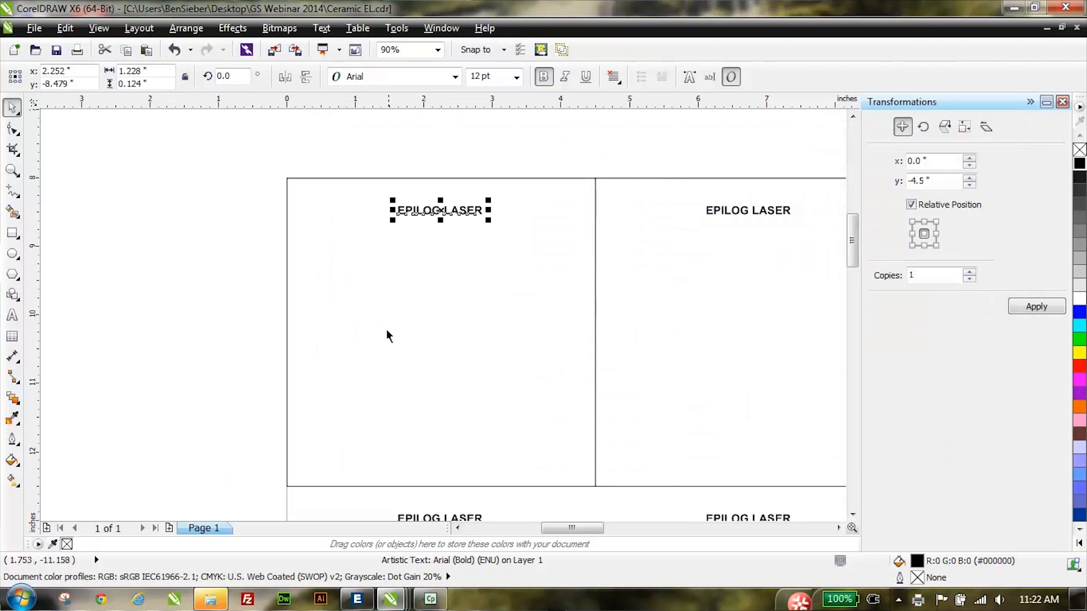
- Check the print range for the EPILOG LASER text in the first square and close the print settings without printing
drag(351, 161, 537, 267)
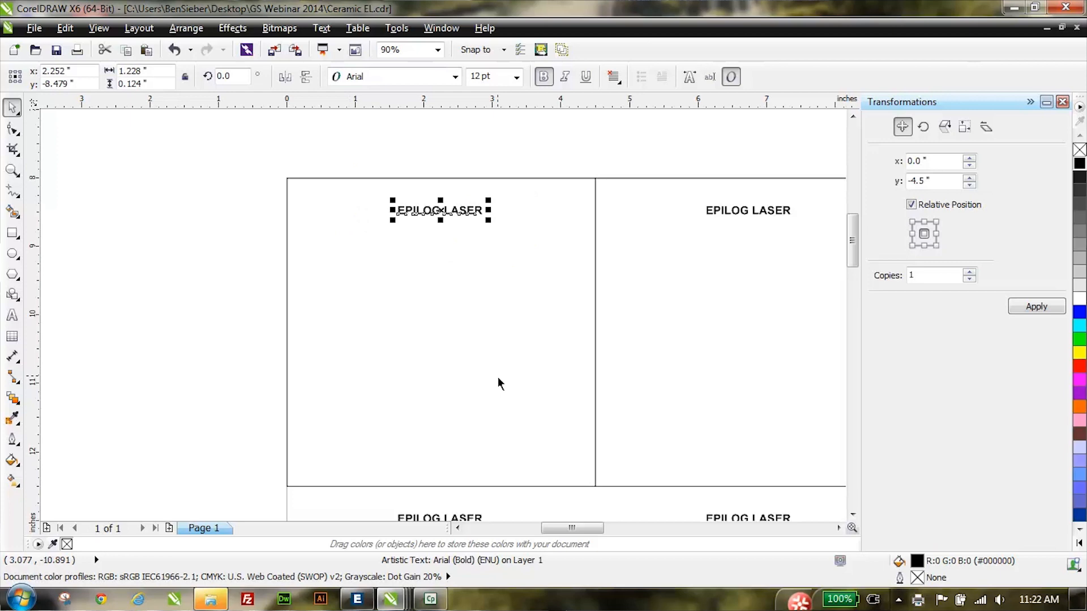
click(78, 51)
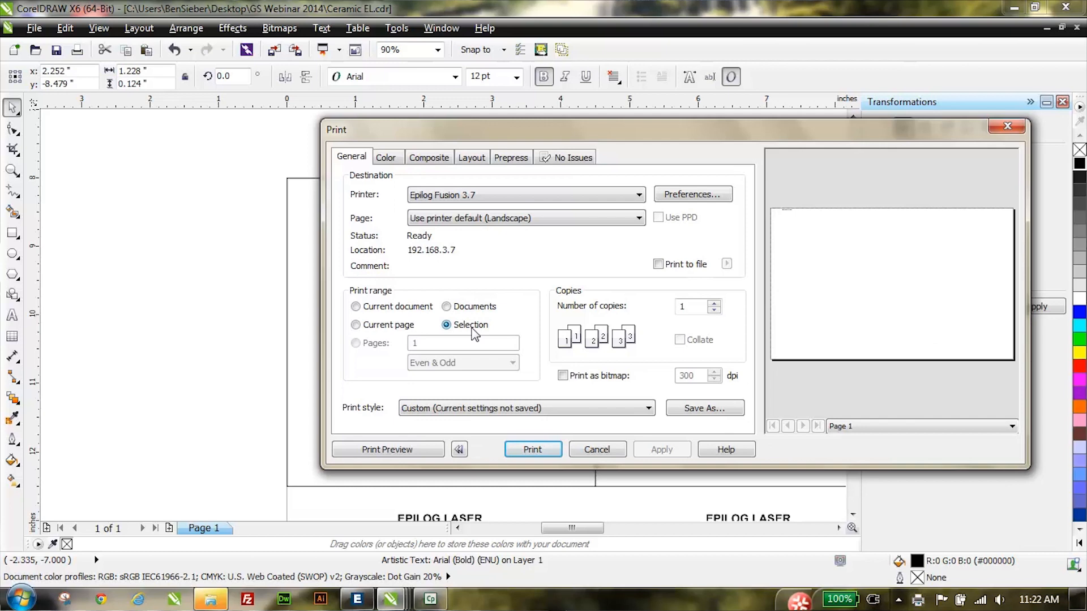
click(601, 451)
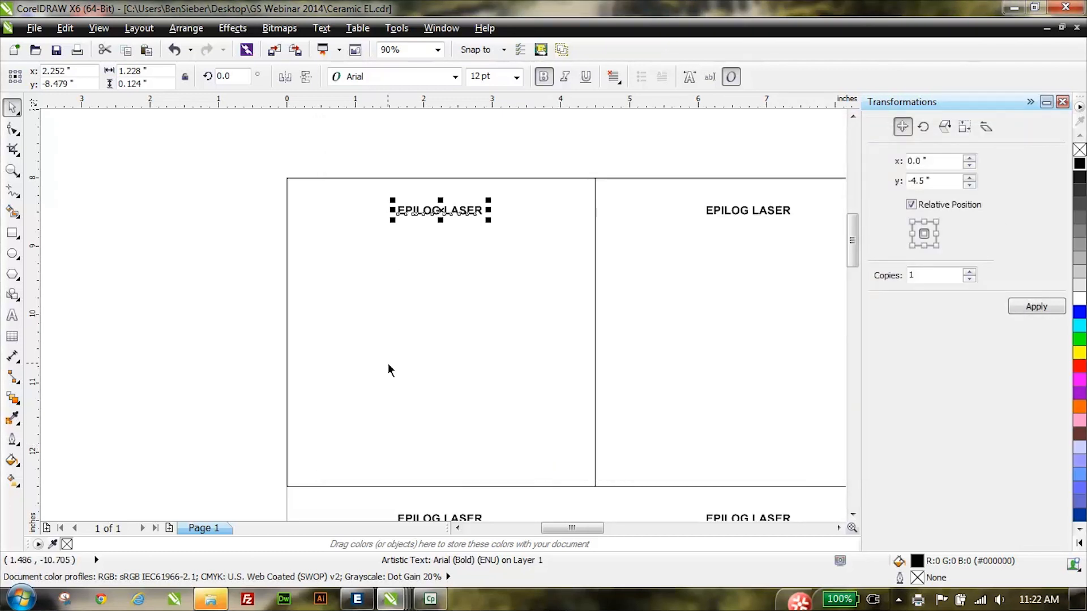
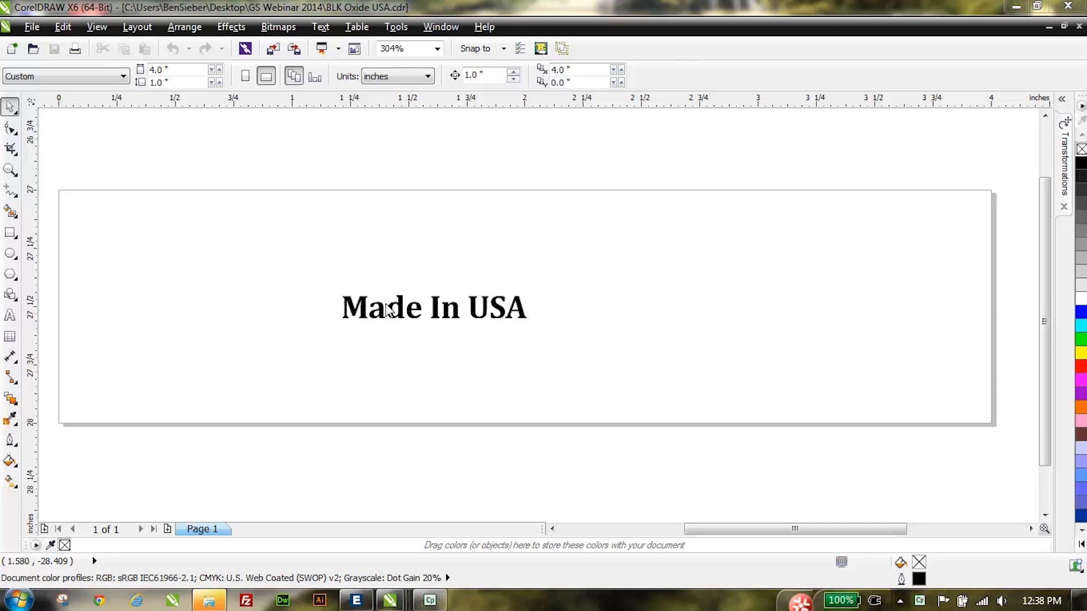
- Choose Epilog Fusion 3.8 as the printer for the Made In USA document and open its preferences
click(76, 49)
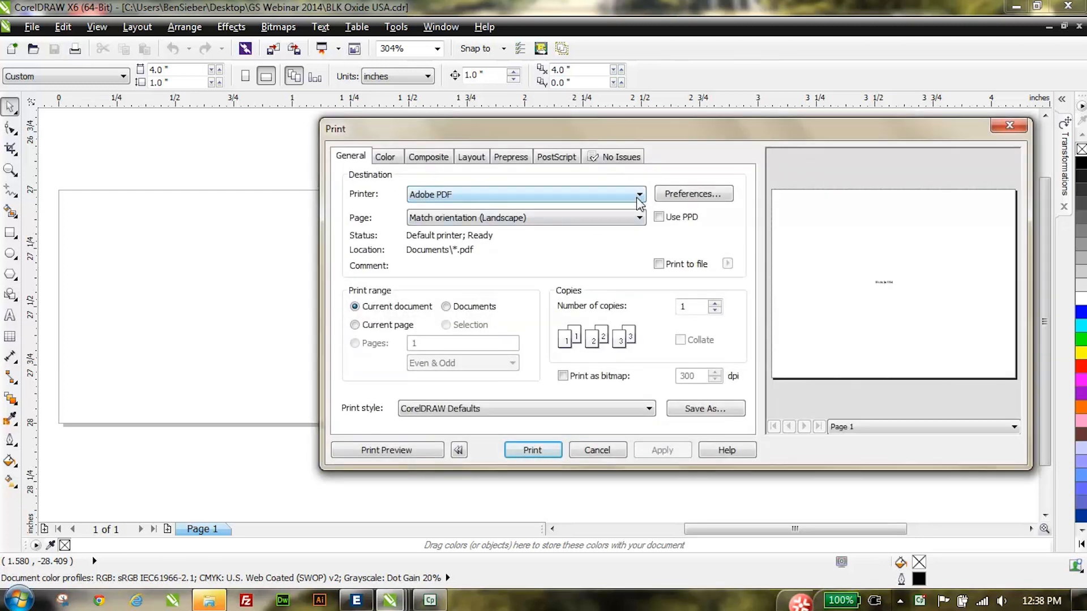
click(639, 196)
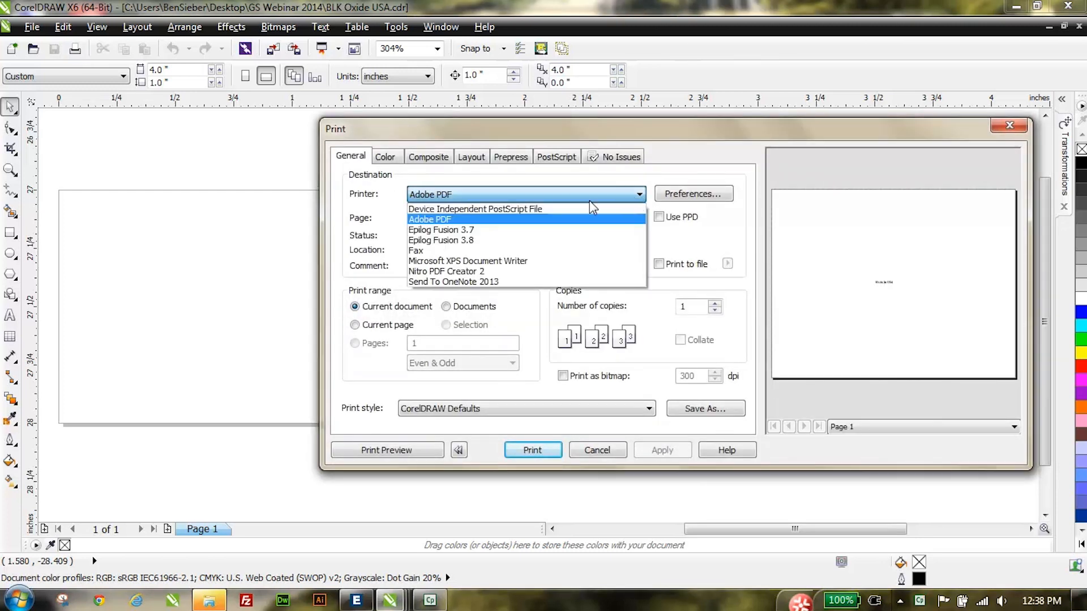
click(463, 242)
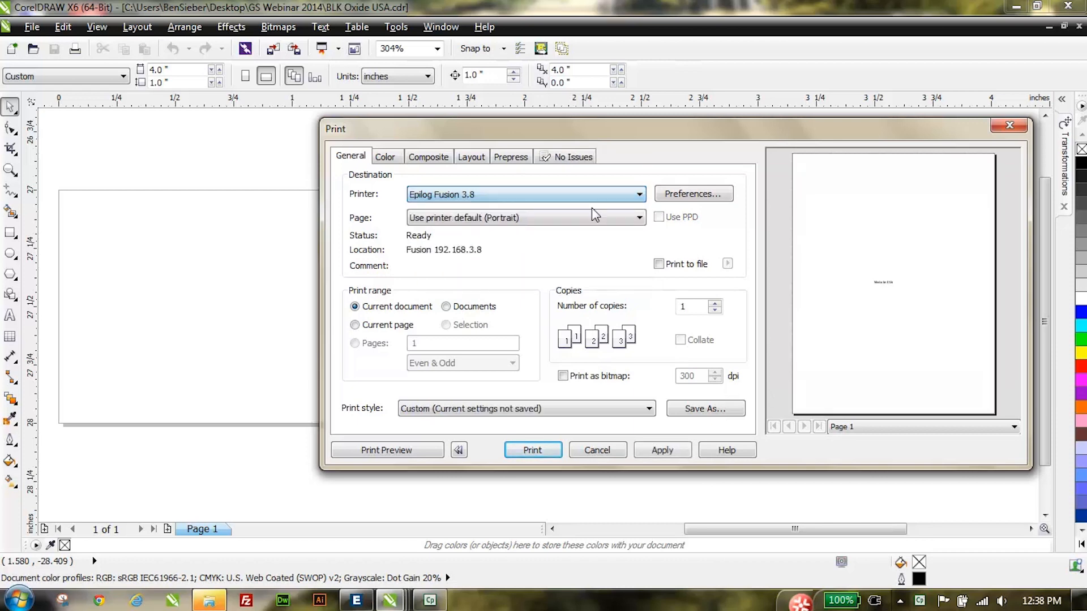
click(688, 195)
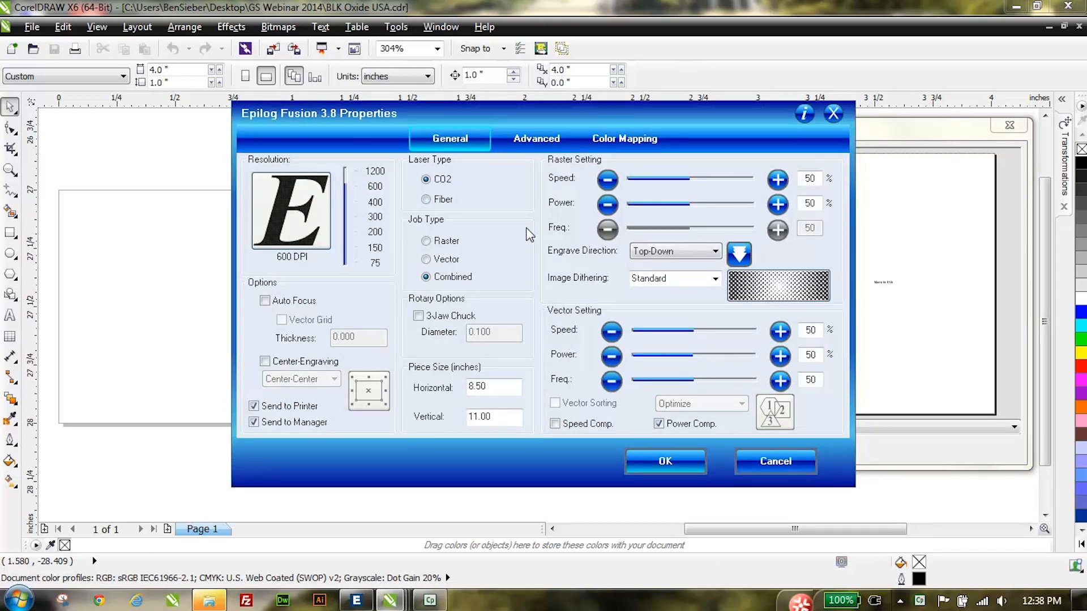
- Set the laser type to Fiber and the job type to Raster, and enable Center-Engraving
click(436, 200)
click(426, 241)
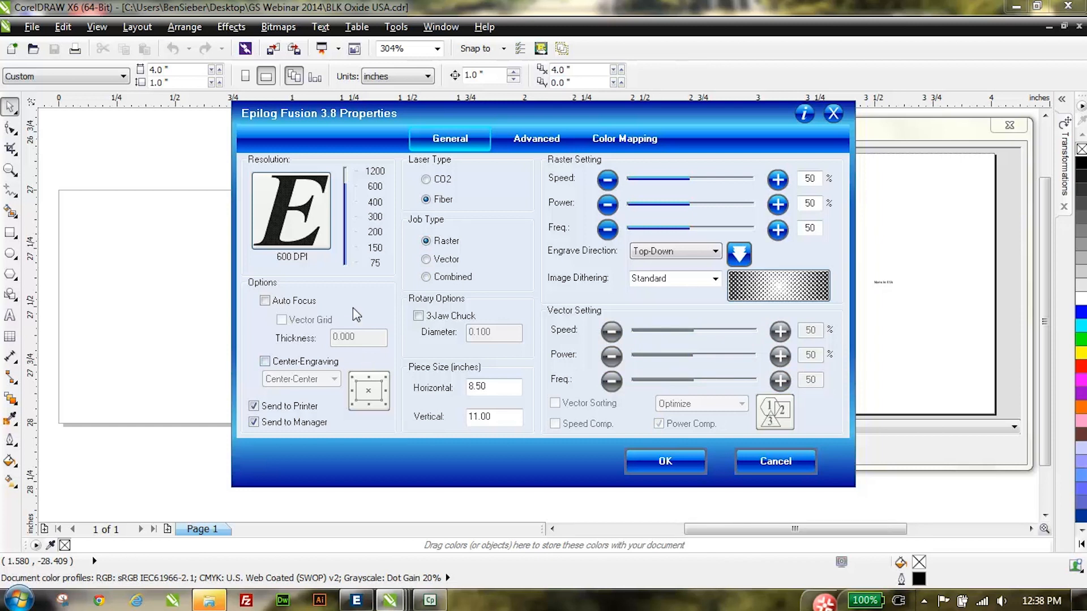
click(264, 361)
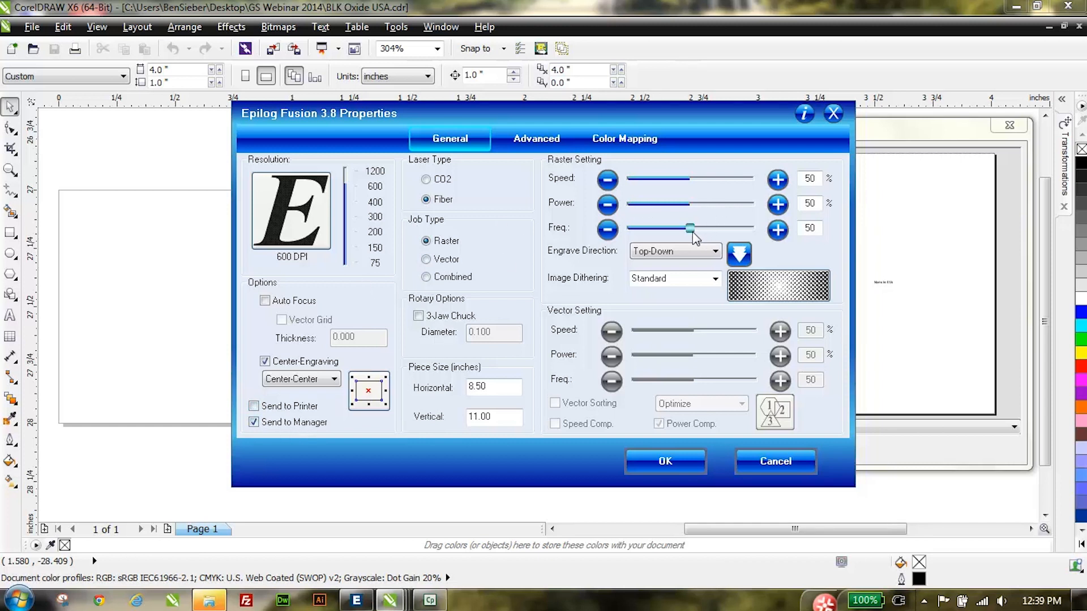
- Set the raster frequency to 100, the speed to 100% and the power to 45%
drag(692, 228, 762, 230)
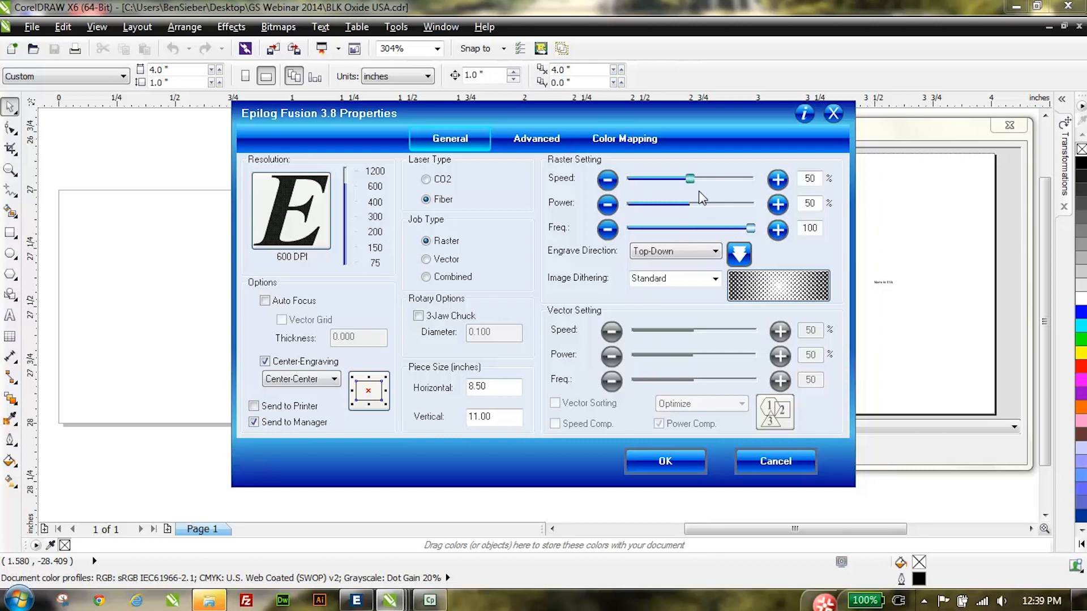
drag(690, 181, 750, 179)
click(608, 205)
click(608, 205)
click(609, 205)
click(609, 206)
click(609, 205)
click(609, 206)
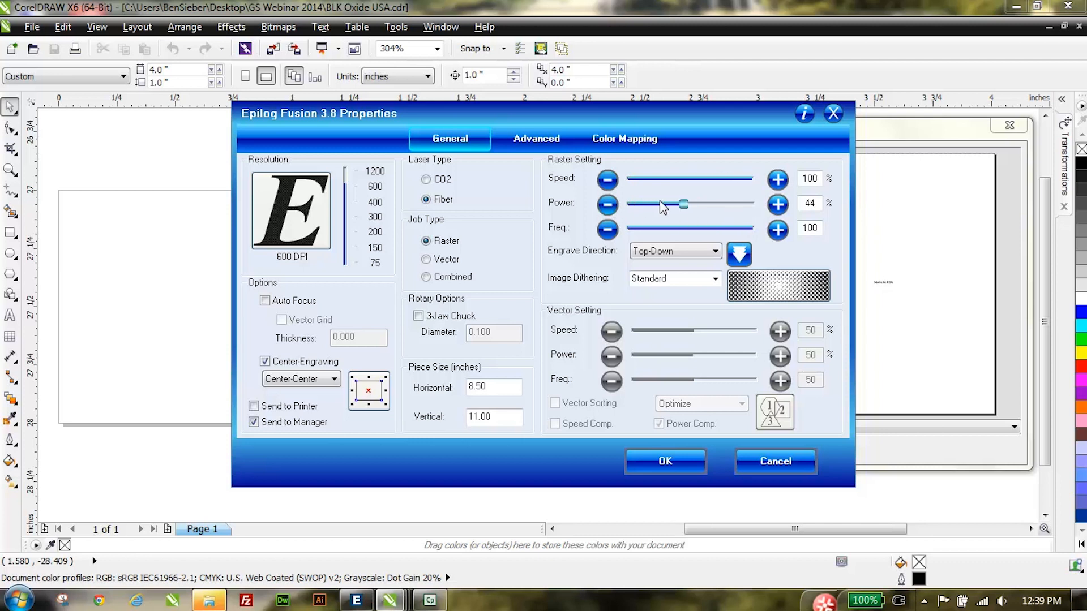
click(779, 205)
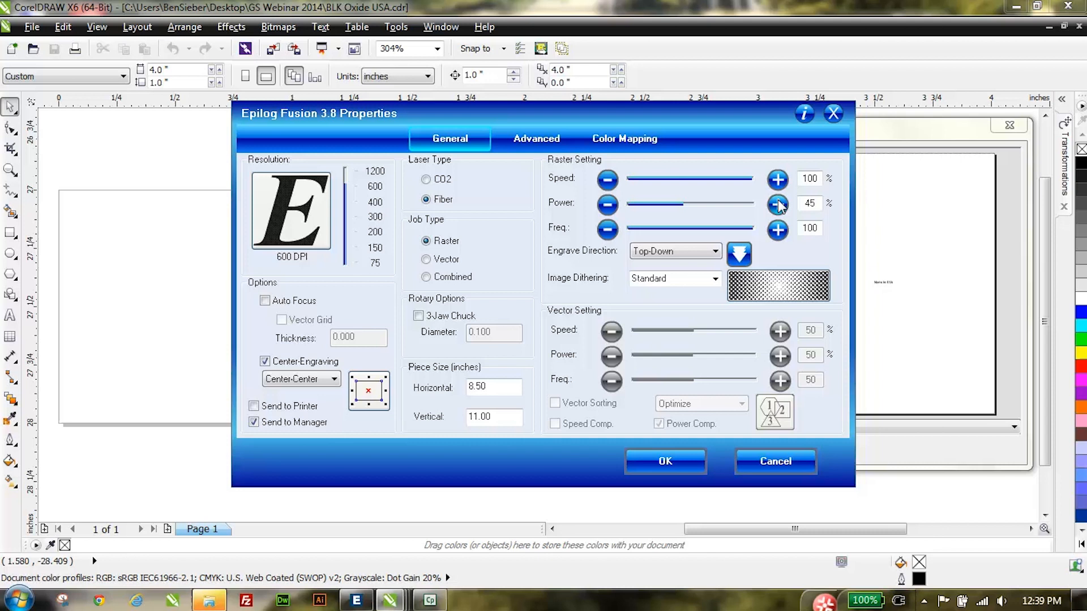
- Choose Stucki image dithering, accept the laser settings and print the Made In USA document
click(715, 280)
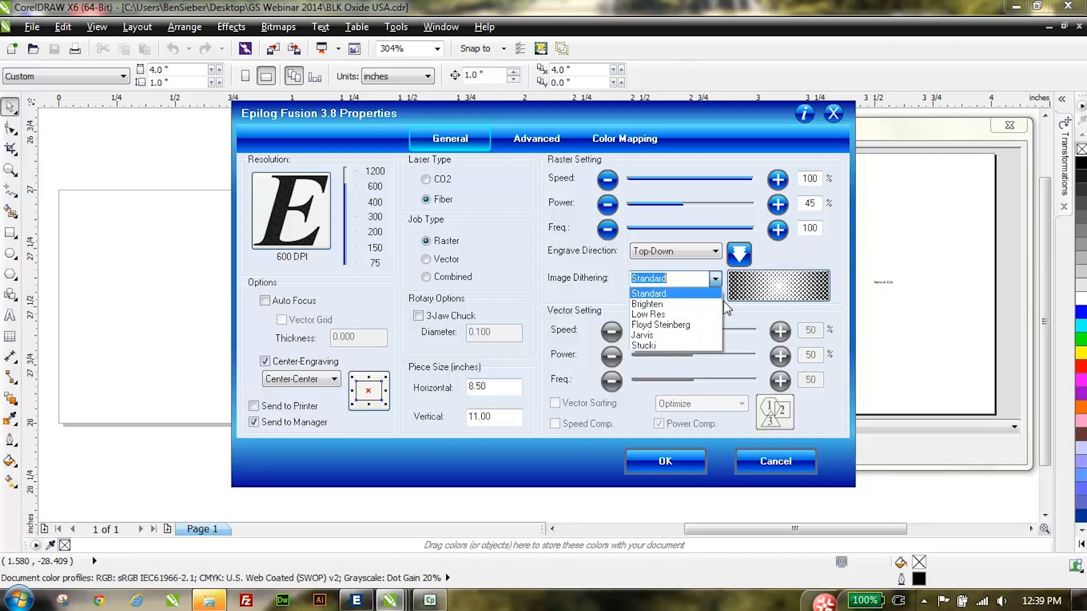
click(657, 347)
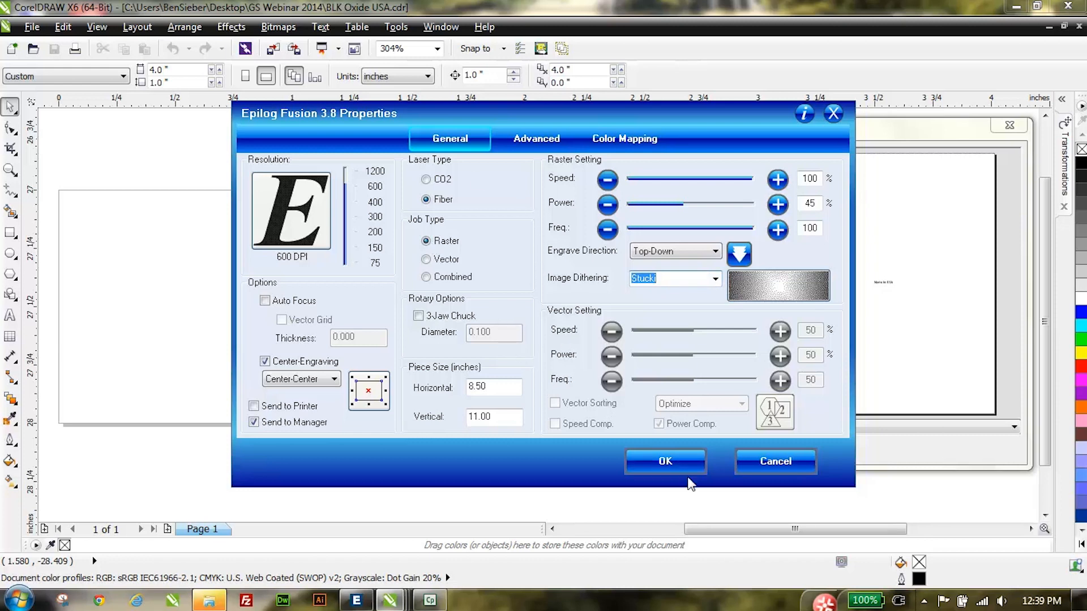
click(676, 461)
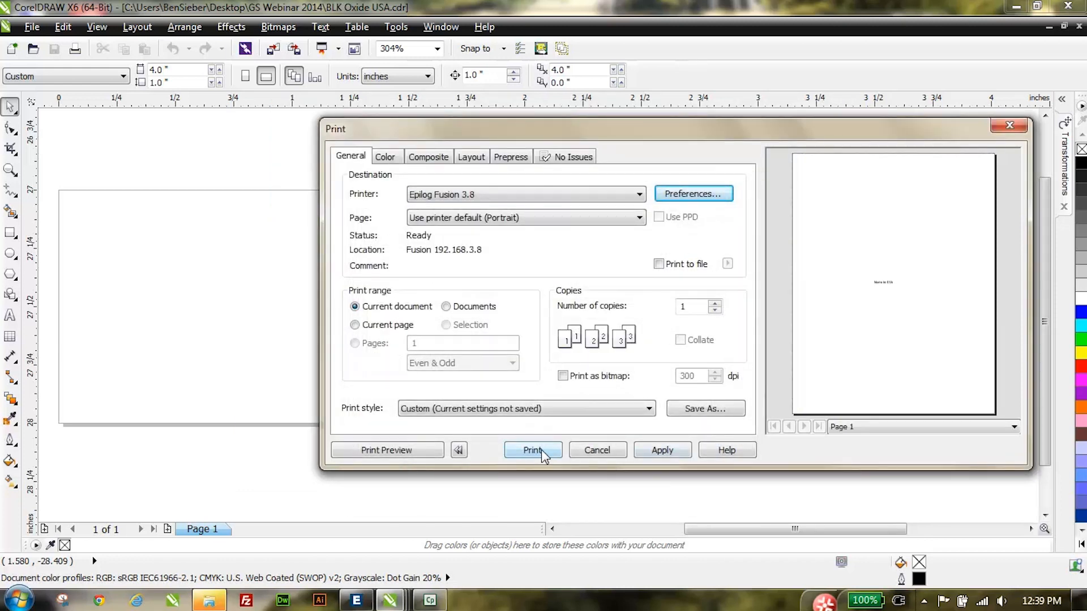
click(532, 450)
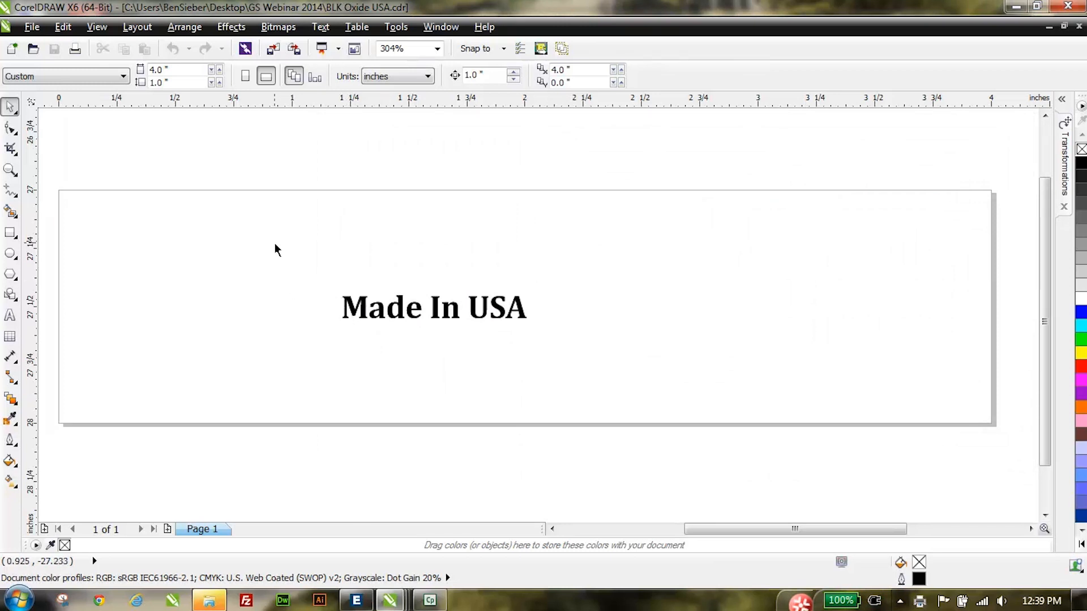
- Switch to Epilog Job Manager, save the uncategorized BLK Oxide USA (9) job into the GS Webinar 2014 folder and show that folder
click(356, 600)
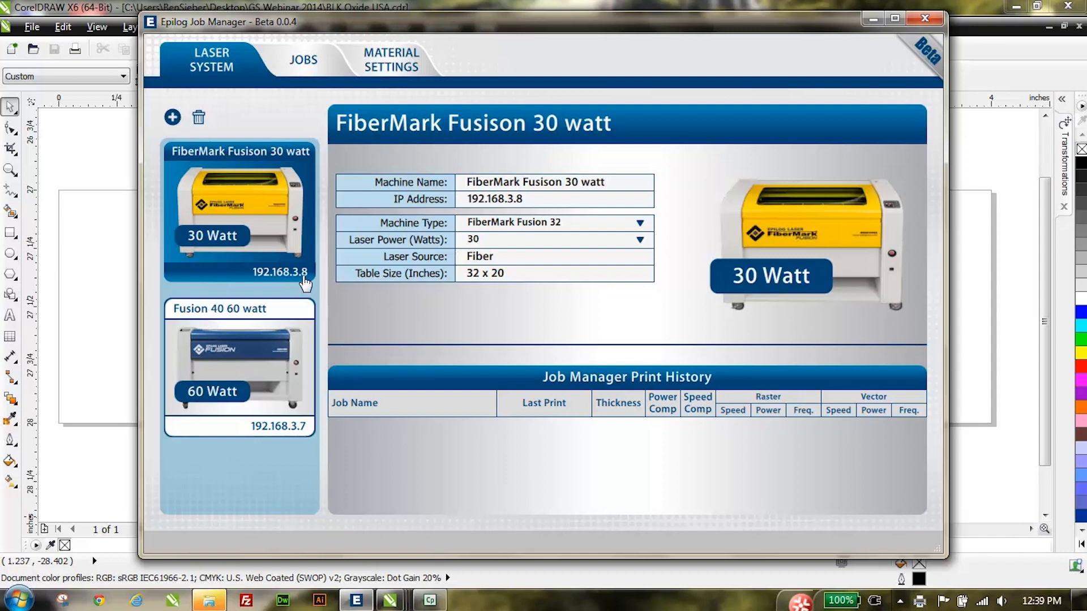
click(312, 68)
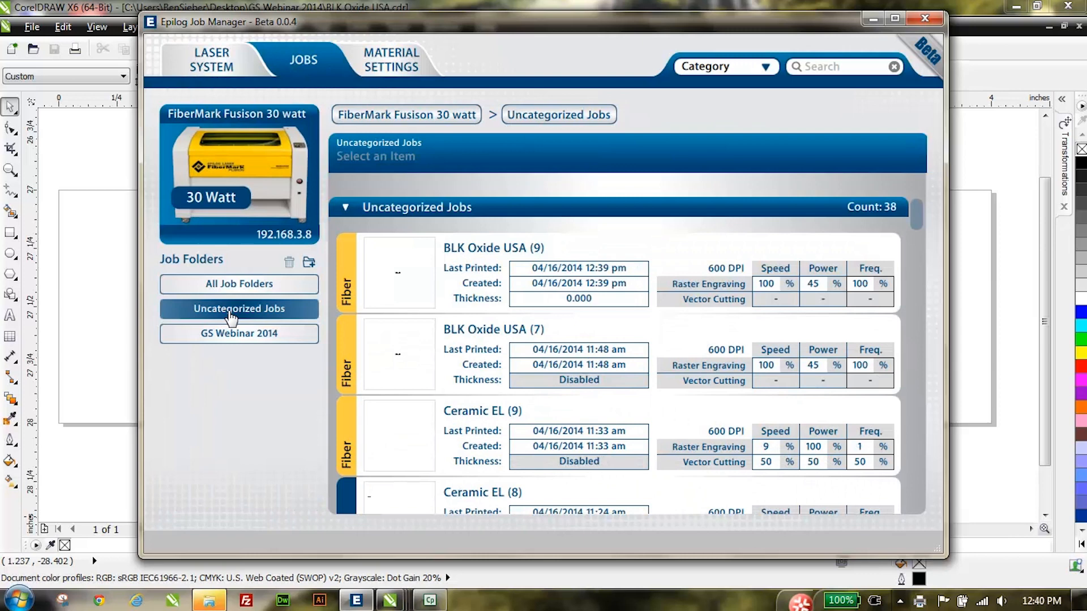
double_click(349, 267)
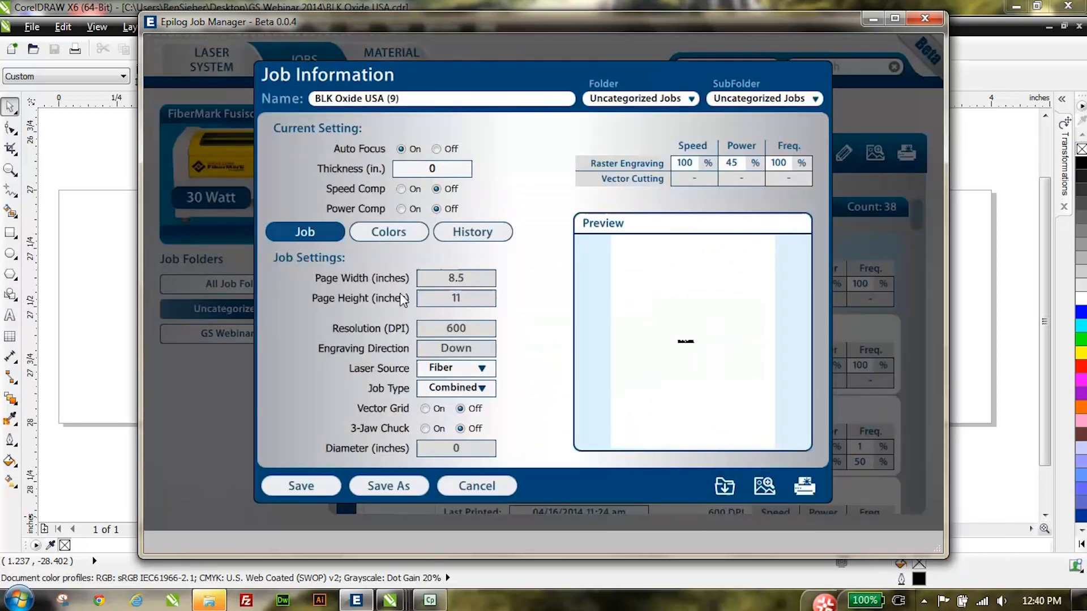
click(691, 98)
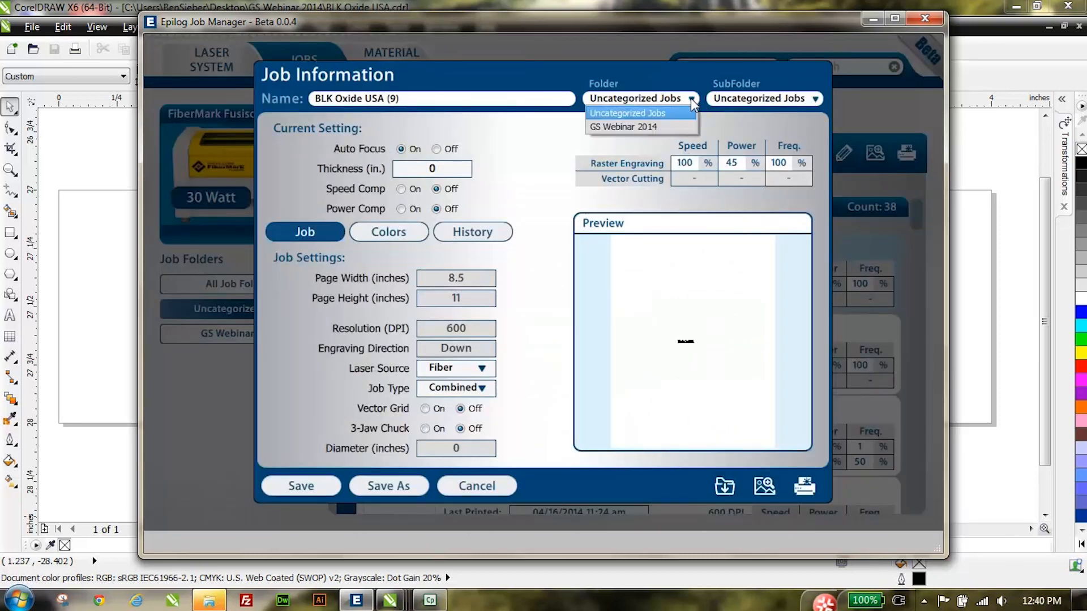
click(663, 127)
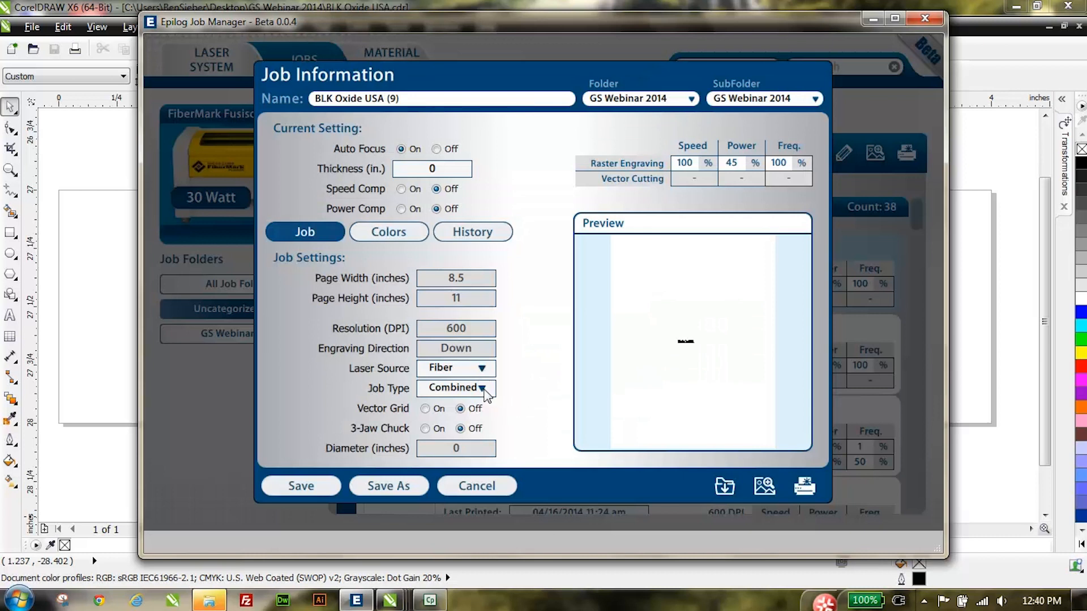
click(312, 490)
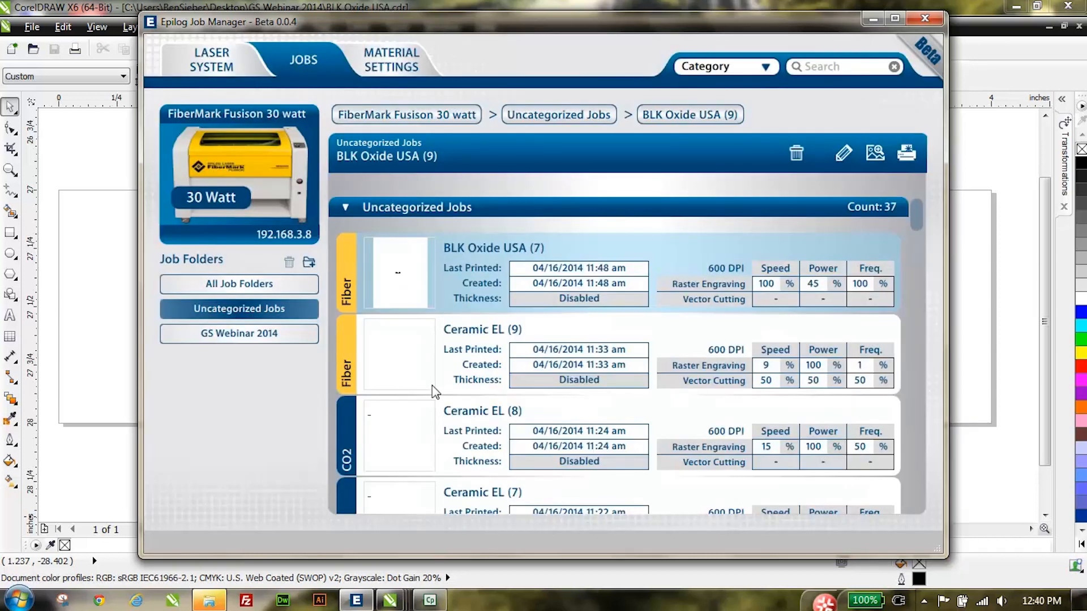
click(258, 342)
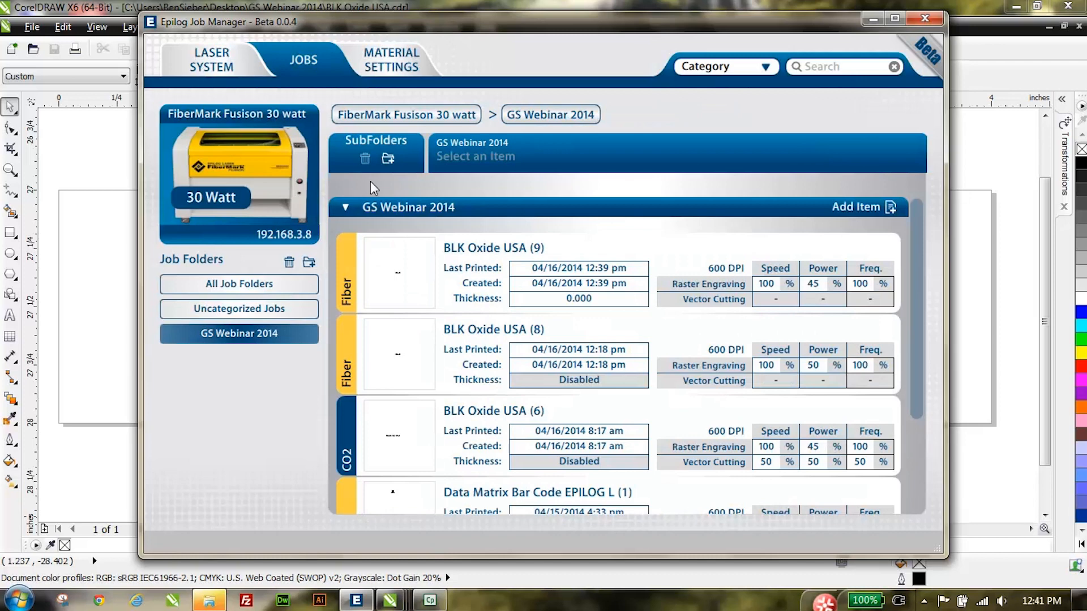
- Look up the FiberMark's Epilog material settings for annealing stainless steel
click(386, 68)
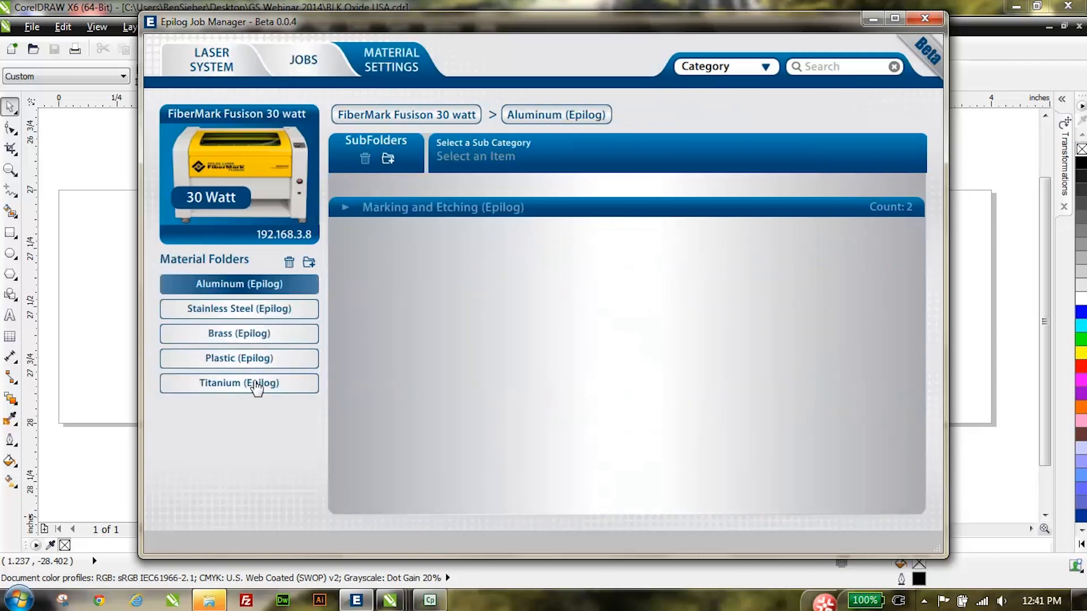
click(235, 313)
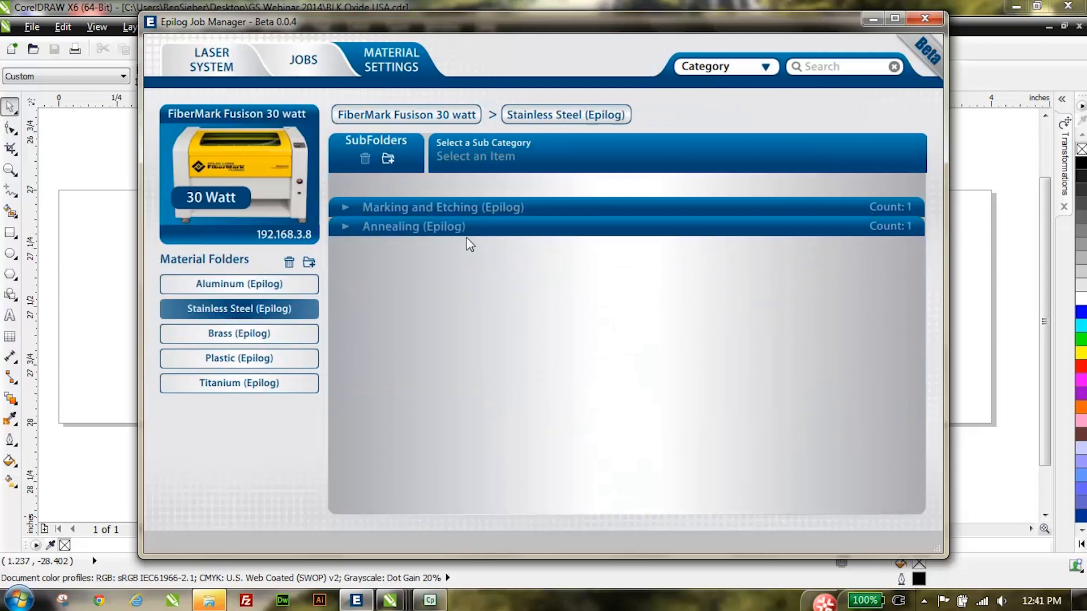
click(403, 229)
click(404, 229)
click(405, 229)
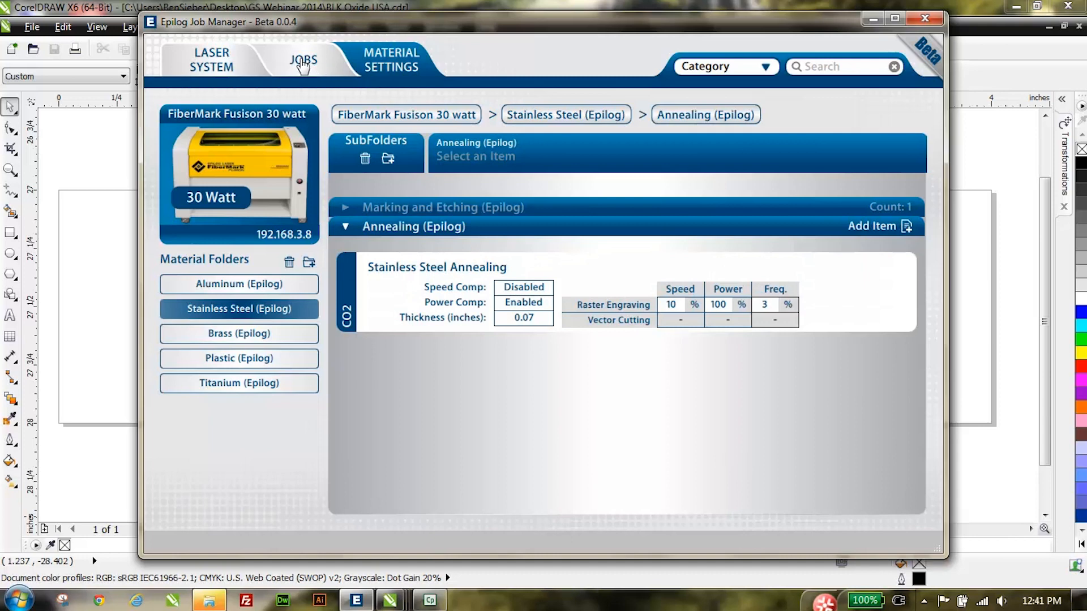
- Open the BLK Oxide USA (9) job from the GS Webinar 2014 folder and print it to the laser
click(302, 65)
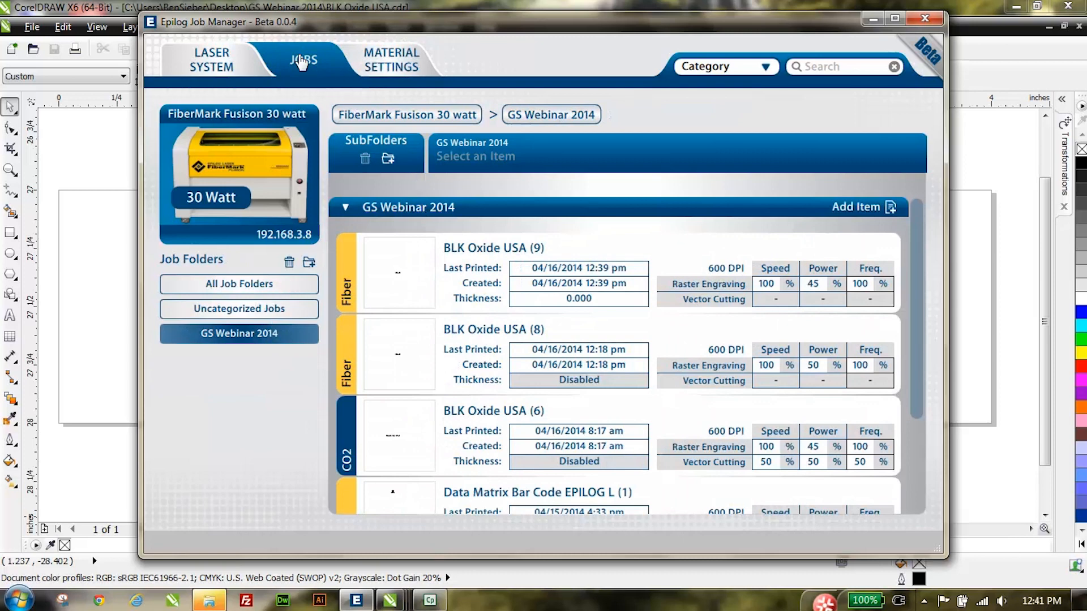
double_click(401, 293)
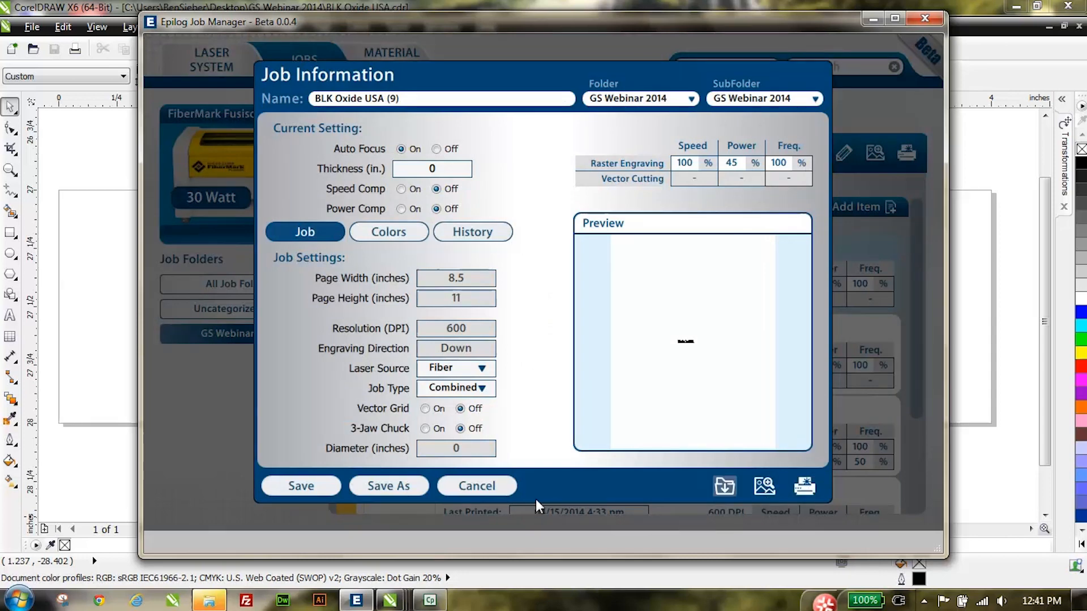
click(810, 492)
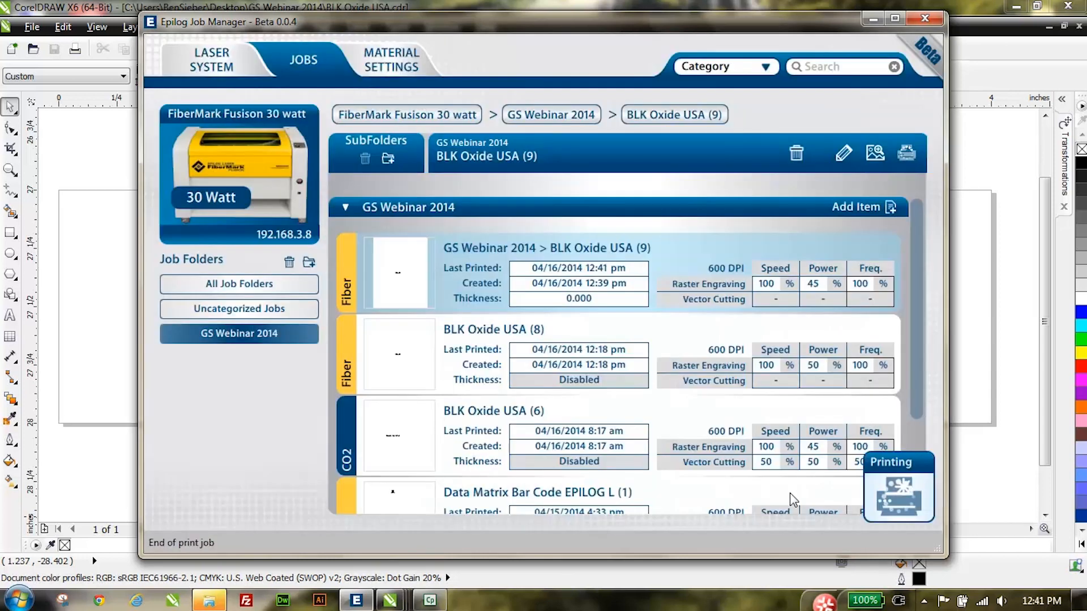